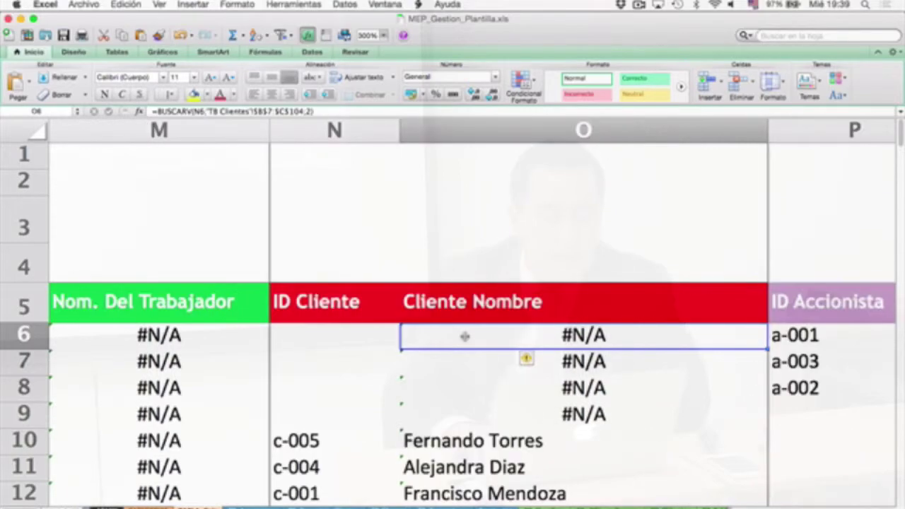
- Examine the Caja table's columns along row 6, ending at the Accionista lookup formula in Q6
key("Left")
key("Left")
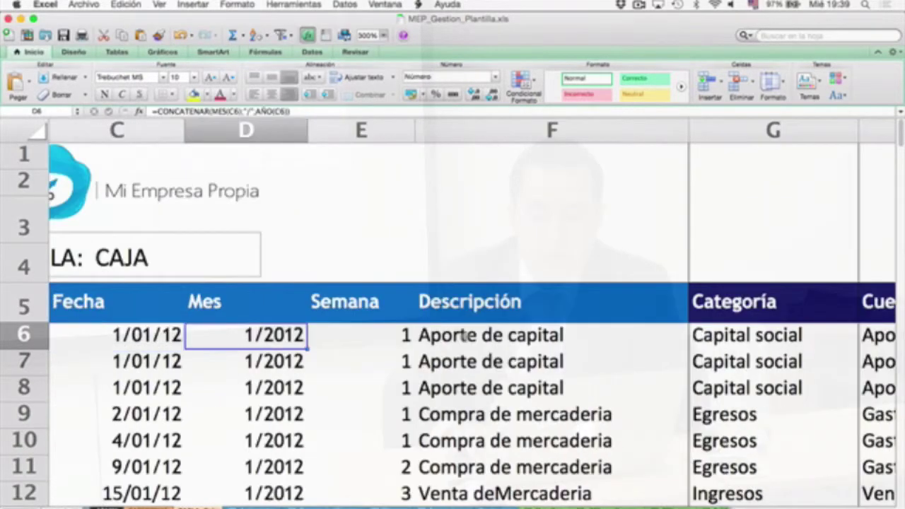
key("Right")
key("Right")
key("Right")
key("Right")
key("Right")
key("Right")
key("Right")
key("Right")
key("Right")
key("Right")
key("Right")
key("Right")
key("Right")
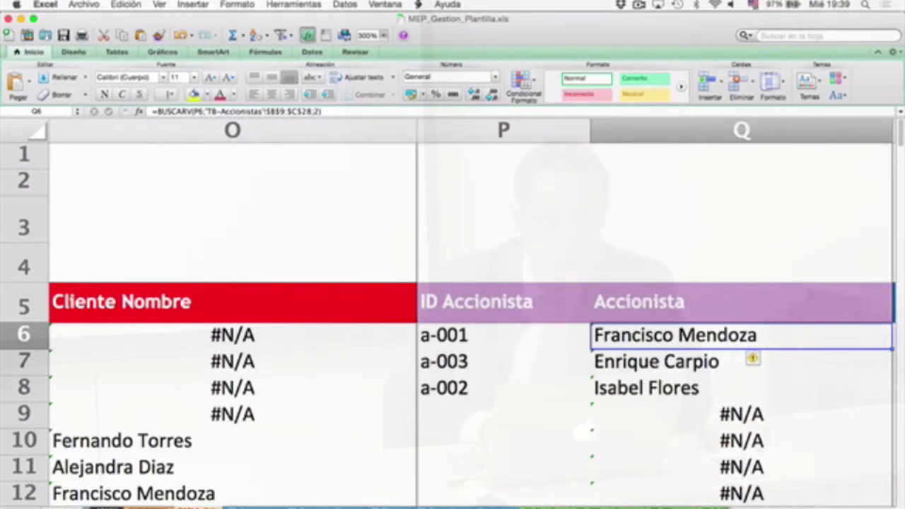
- Open the Accionistas sheet and set its zoom to 250%
key("ctrl+Page_Down")
left_click(270, 230)
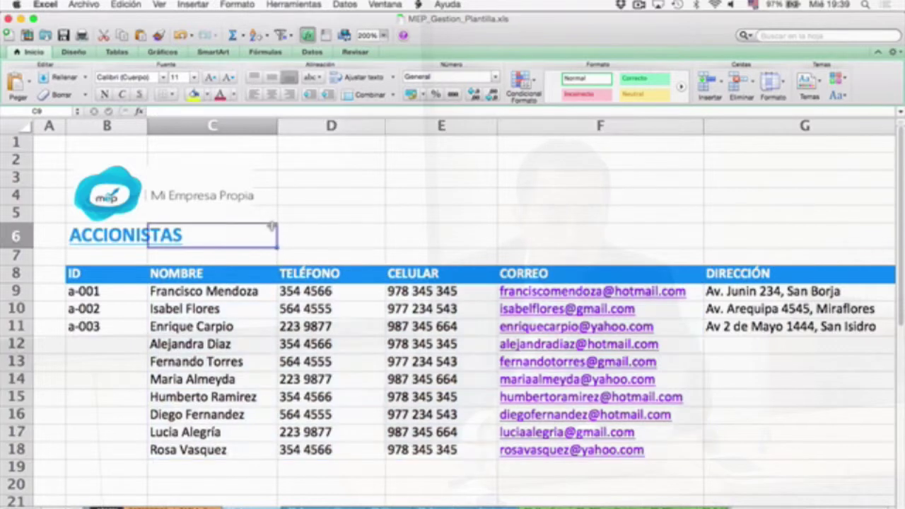
left_click(159, 5)
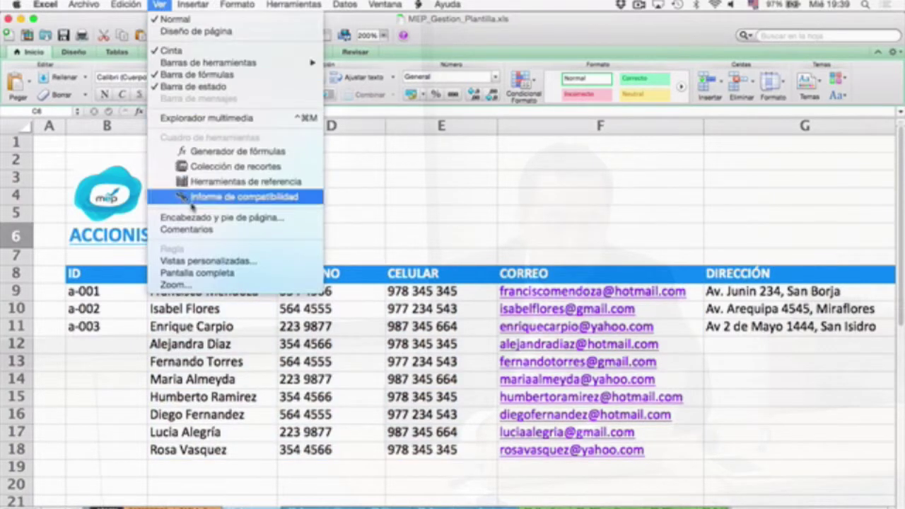
left_click(177, 285)
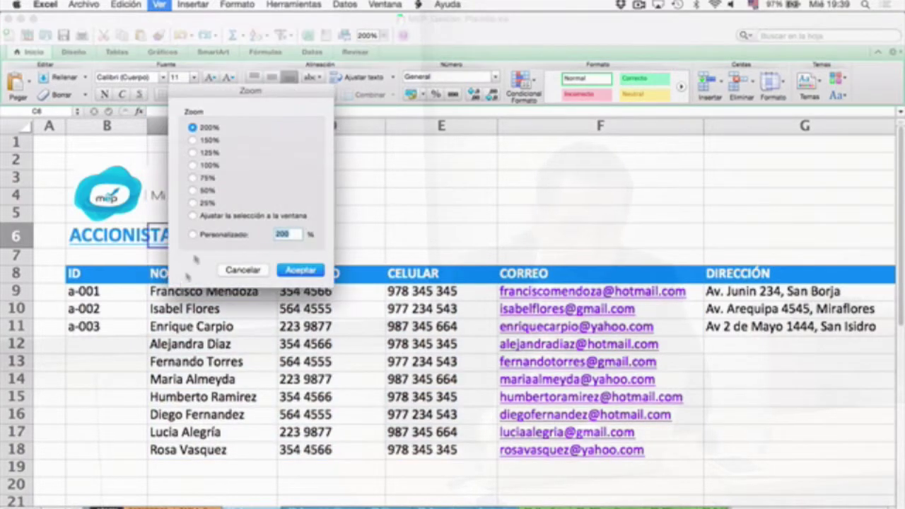
type("250")
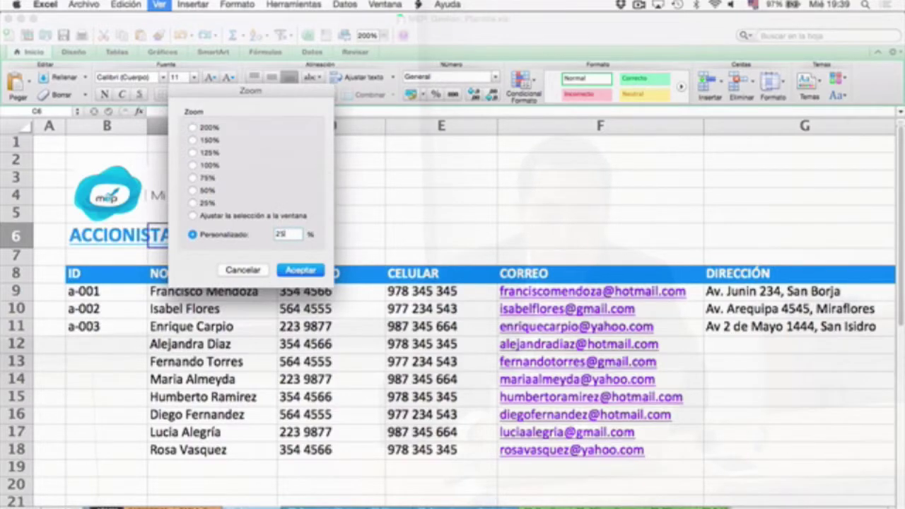
key("Return")
scroll(350, 334, "down", 3)
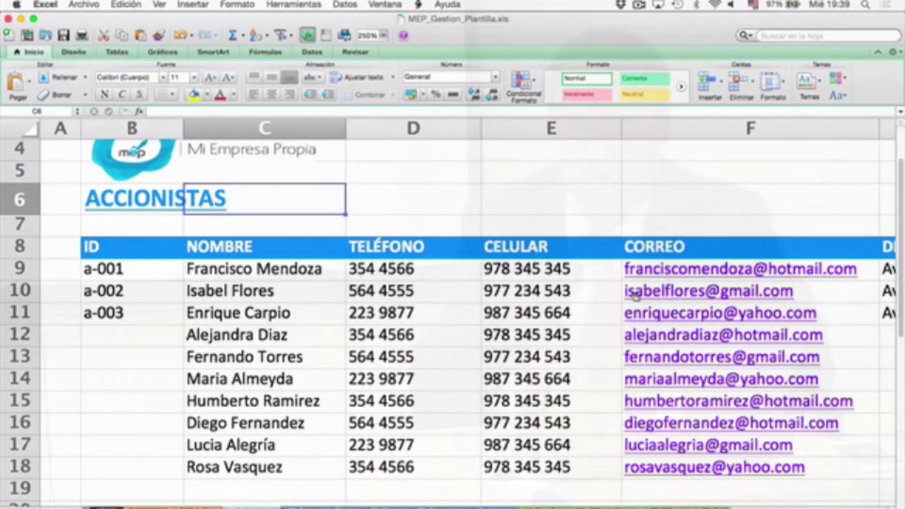
scroll(635, 294, "right", 3)
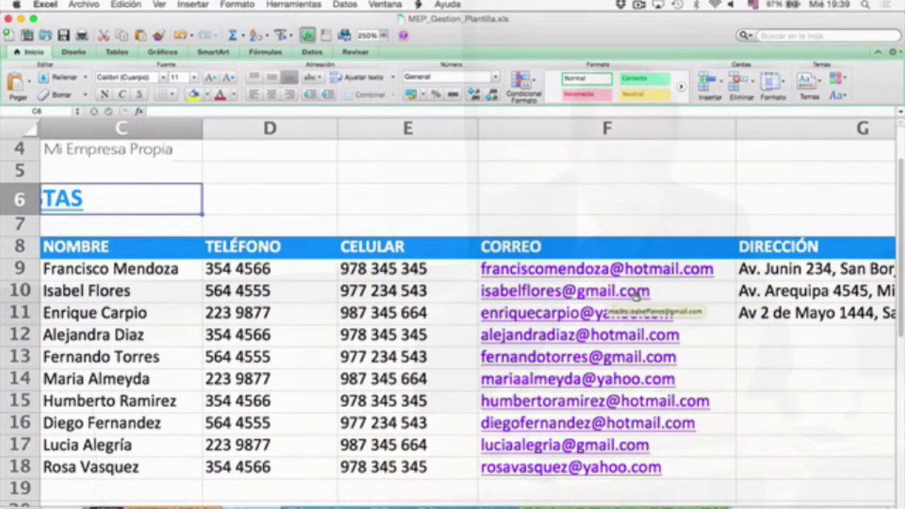
scroll(635, 294, "left", 3)
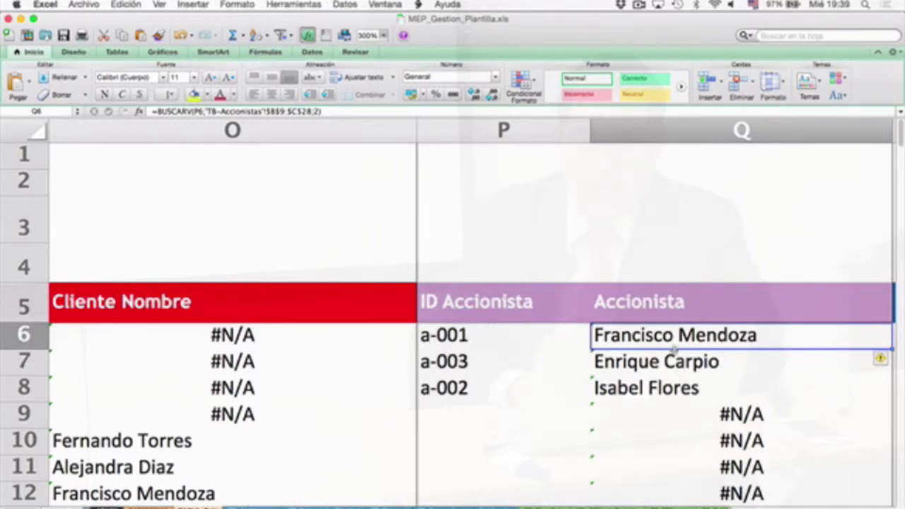
- Compare the Accionista lookup cells in the Caja table with the IDs and names listed on the Accionistas sheet
scroll(673, 342, "down", 2)
scroll(673, 343, "up", 2)
left_click(665, 391)
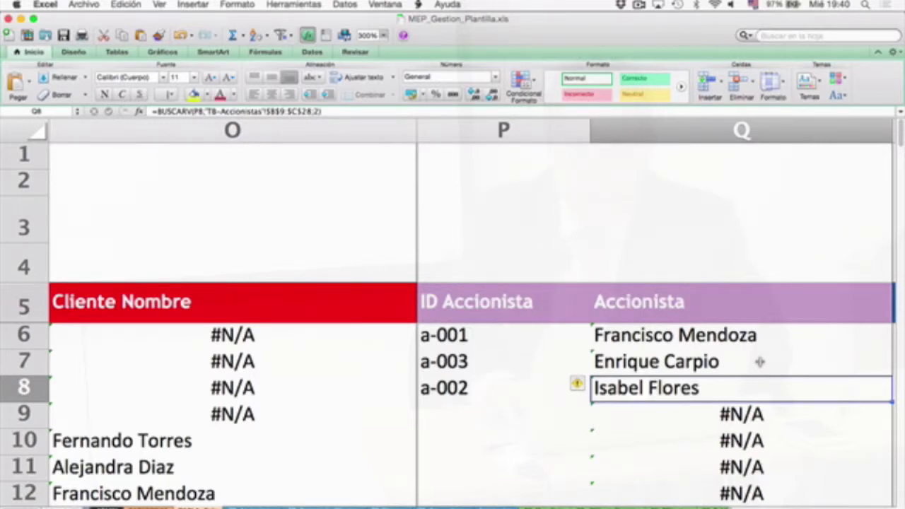
key("Down")
key("Up")
left_click(256, 506)
left_click(122, 315)
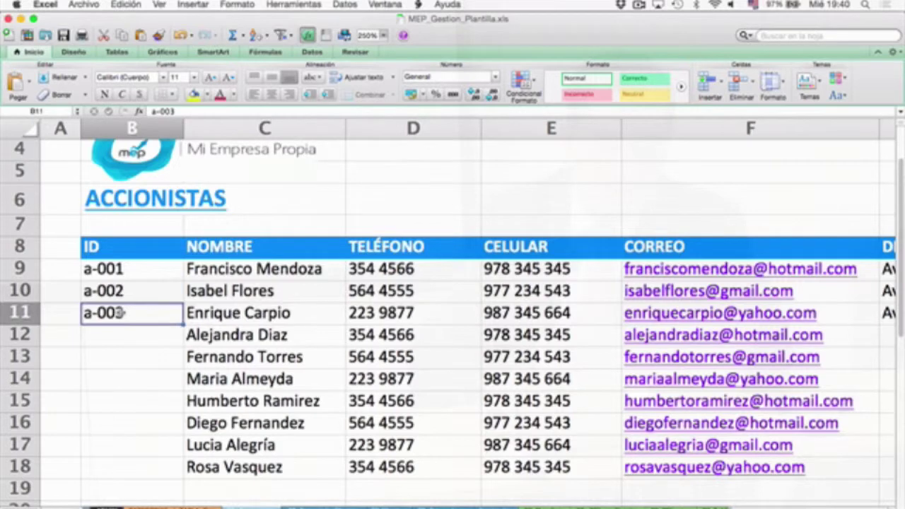
key("Up")
key("Up")
key("Up")
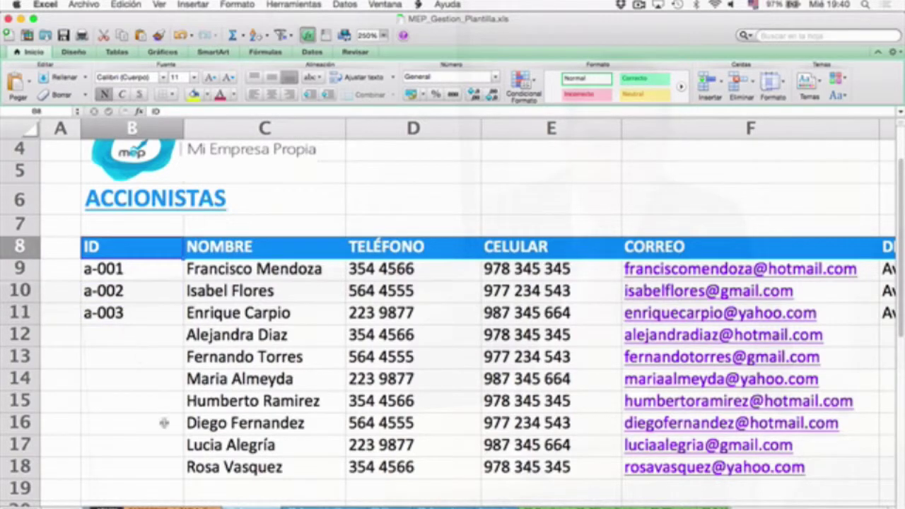
- In the Caja table, change the ID Accionista in cell P6 to the second shareholder's ID
left_click(190, 504)
left_click(540, 336)
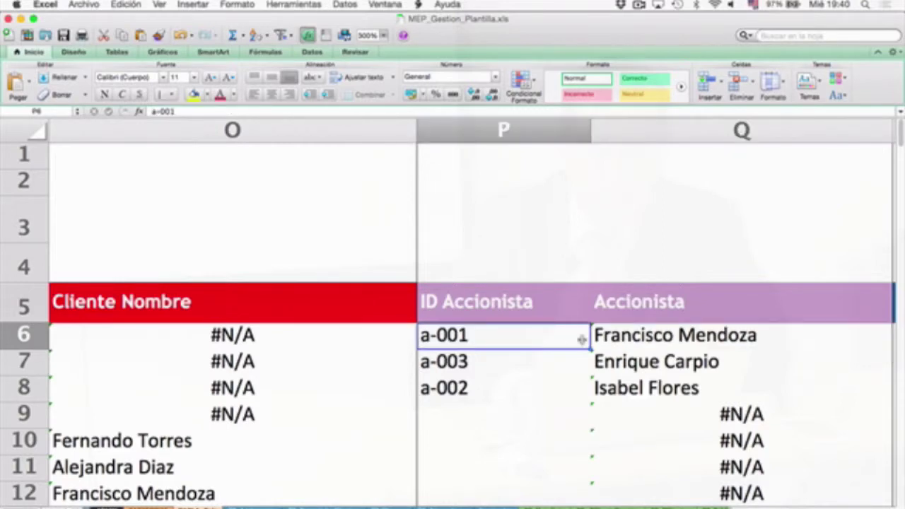
double_click(514, 338)
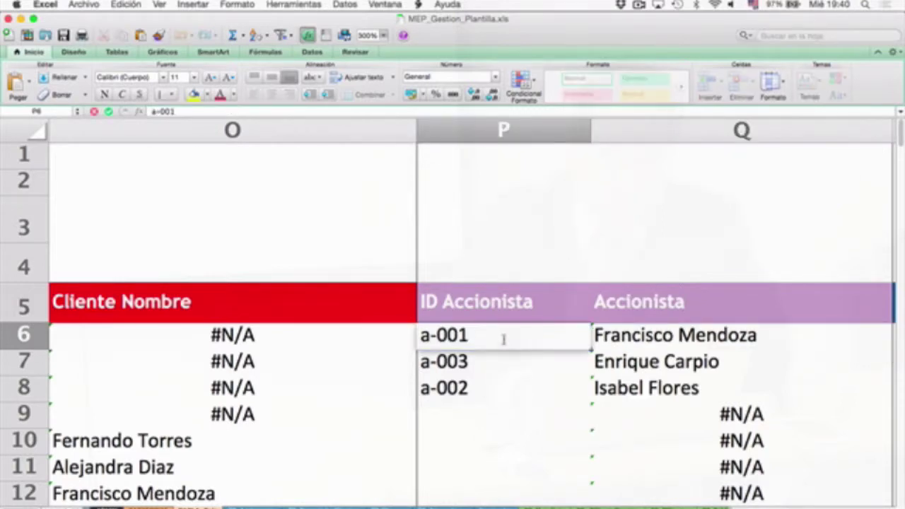
key("BackSpace")
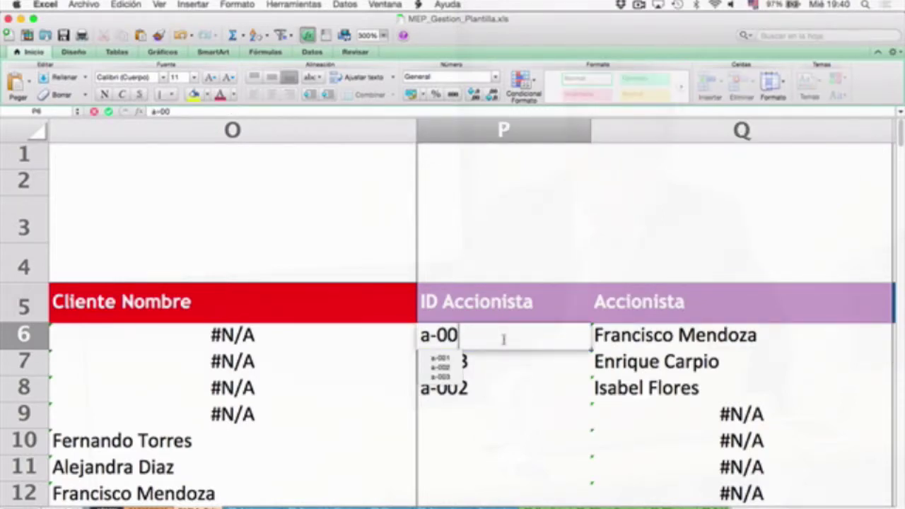
left_click(456, 364)
left_click(465, 337)
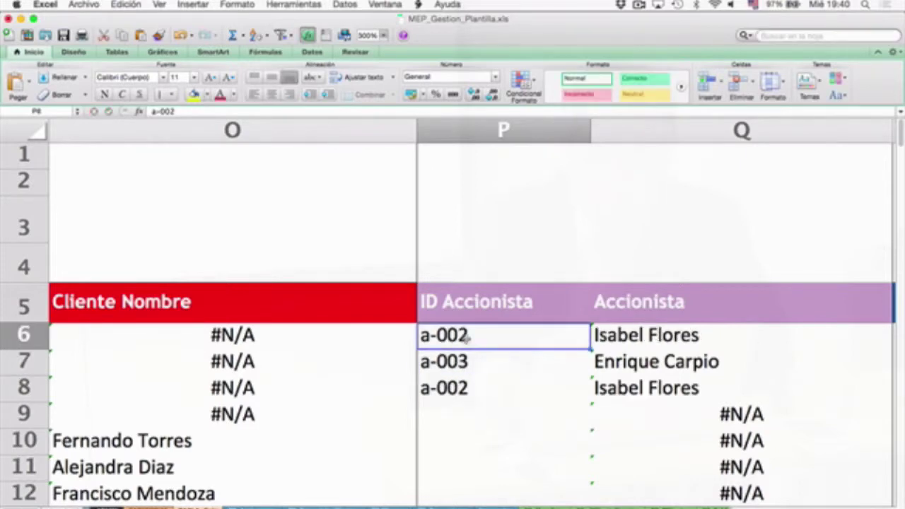
- Restore the first shareholder's ID in cell P6 of the Caja table
double_click(466, 338)
key("BackSpace")
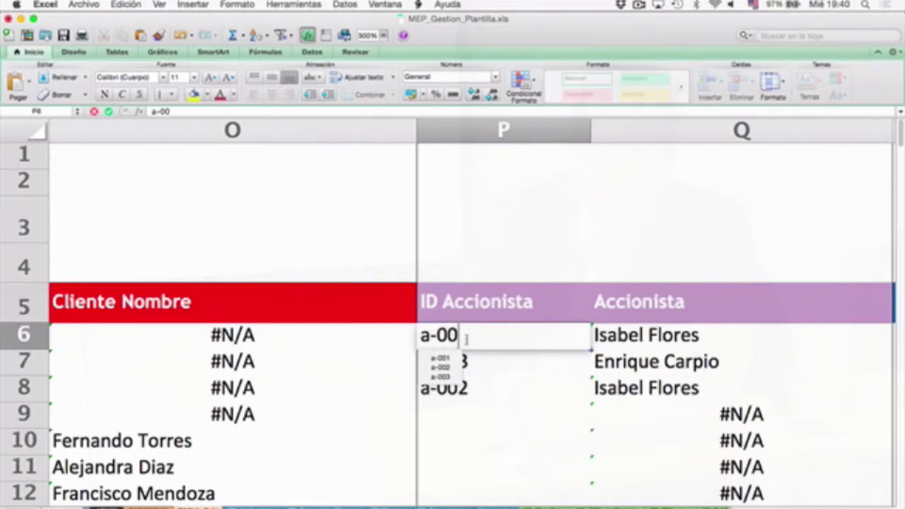
left_click(442, 358)
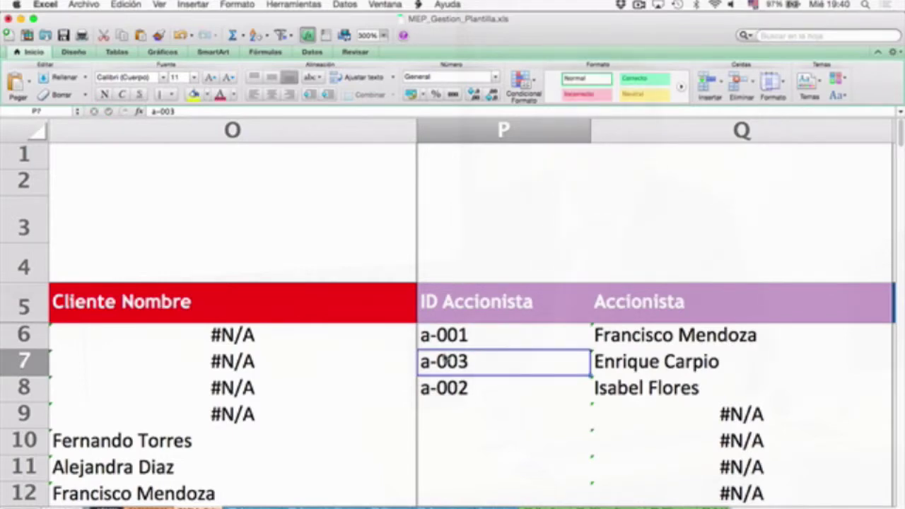
- Examine the Caja table's receipt, invoice, transfer and amount columns, from Boleta through to Caja
key("Right")
key("Up")
key("Right")
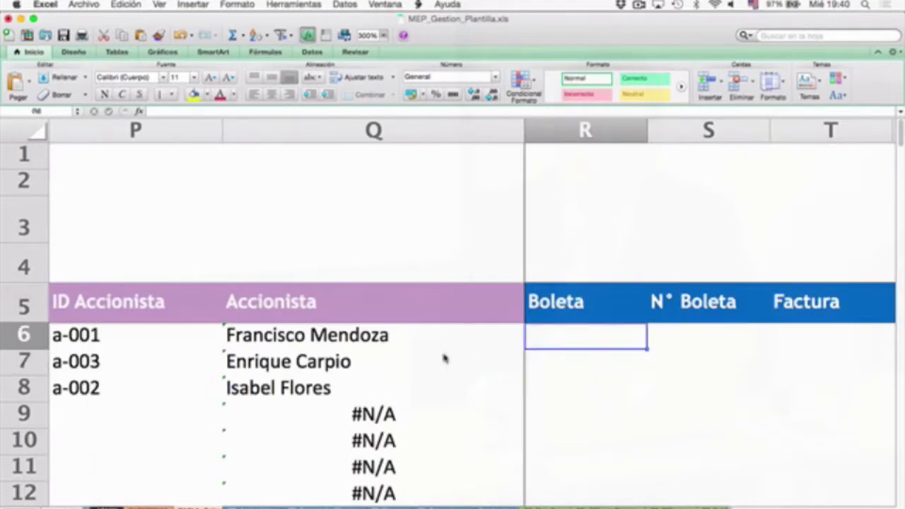
key("Right")
key("Right")
key("Right")
key("Right")
key("Right")
key("Right")
key("Right")
key("Right")
key("Right")
key("Right")
key("Right")
key("Right")
key("Right")
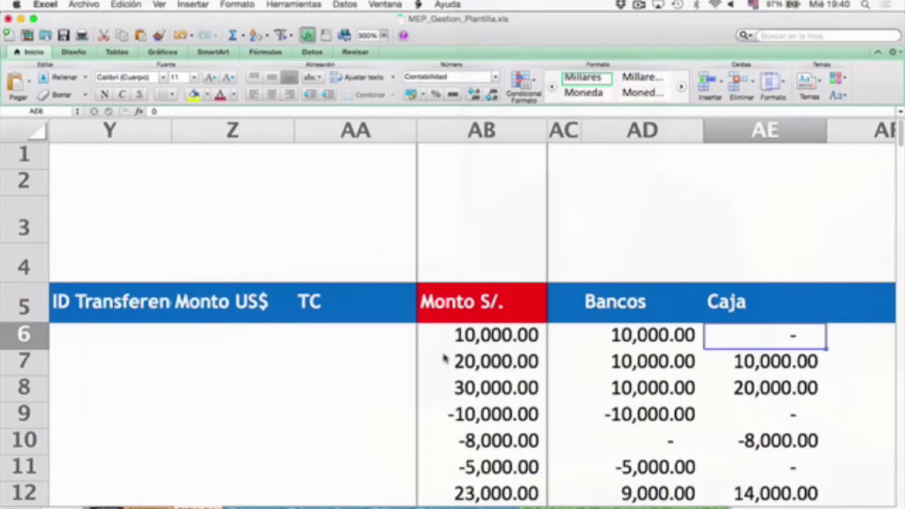
- Inspect the Monto S/. sum formulas and select the amounts in AB6:AB8
key("Down")
key("Left")
key("Left")
key("Left")
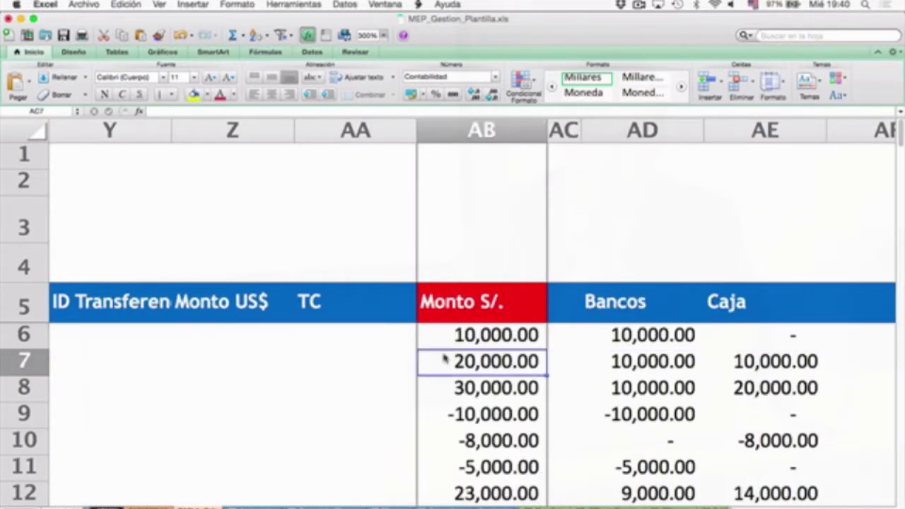
key("Up")
key("Up")
key("Down")
key("Down")
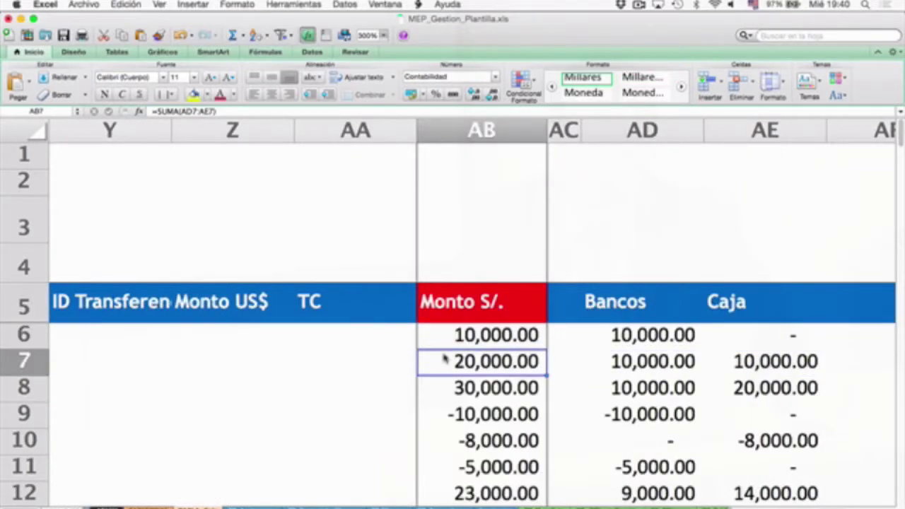
key("Down")
key("shift+Up")
key("shift+Up")
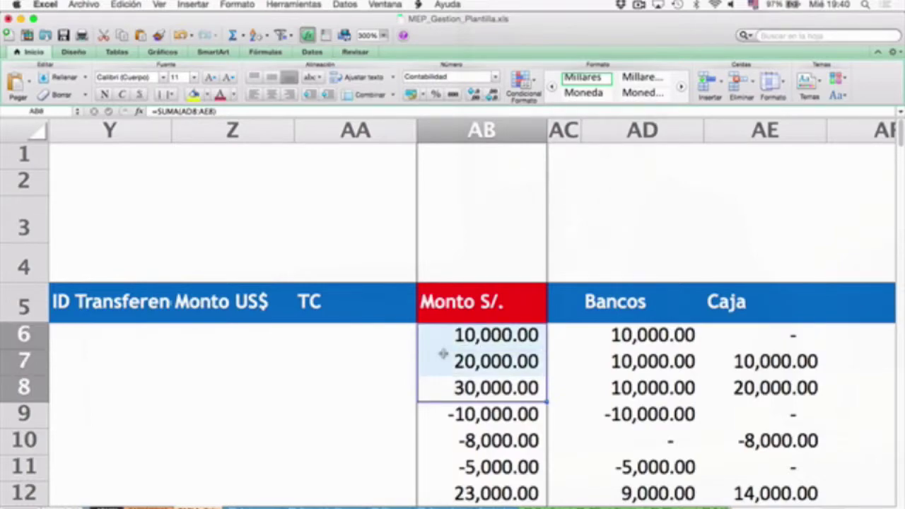
- Return along row 8 of the Caja table to column A
key("Left")
key("Left")
key("Left")
key("Left")
key("Left")
key("Left")
key("Left")
key("Left")
key("Left")
key("Left")
key("Left")
key("Left")
key("Left")
key("Left")
key("Left")
key("Left")
key("Left")
key("Left")
key("Left")
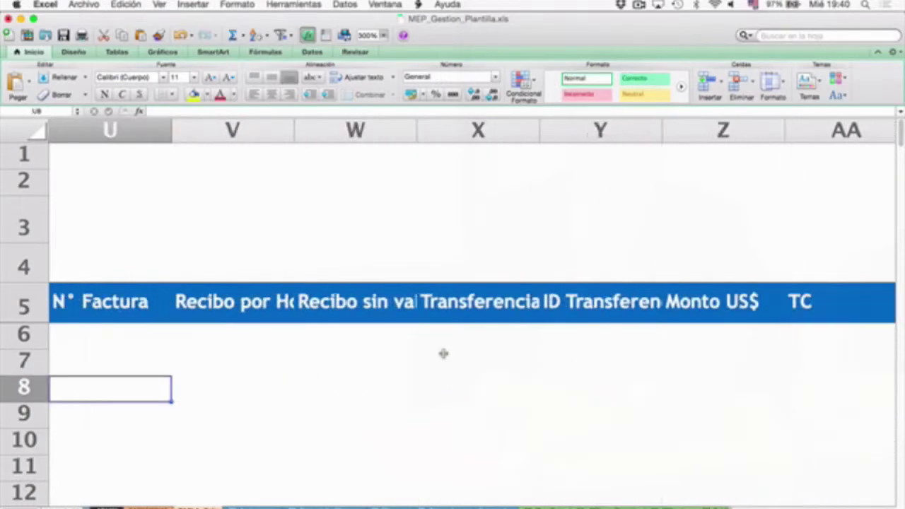
key("Left")
key("Left")
key("Left")
key("Left")
key("Left")
key("Left")
key("Left")
key("Left")
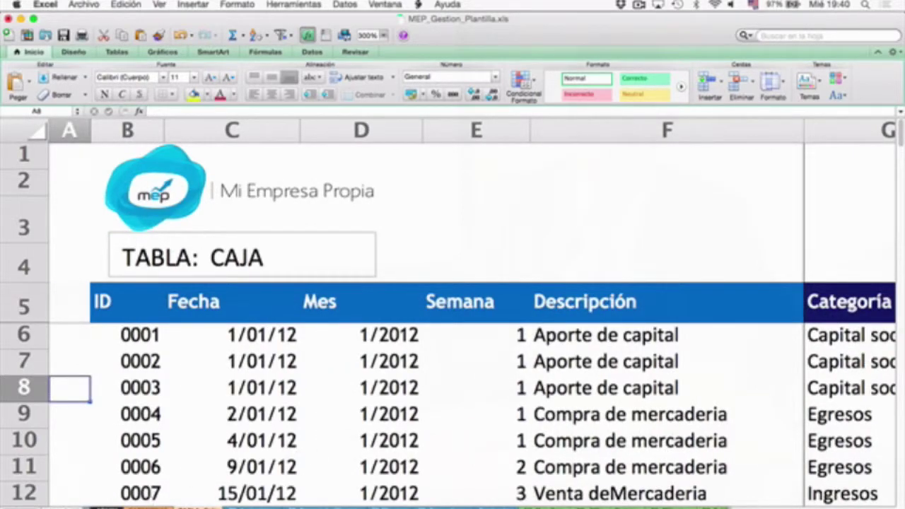
- Open the categories sheet and look through its category, account and subaccount lists
key("ctrl+Page_Down")
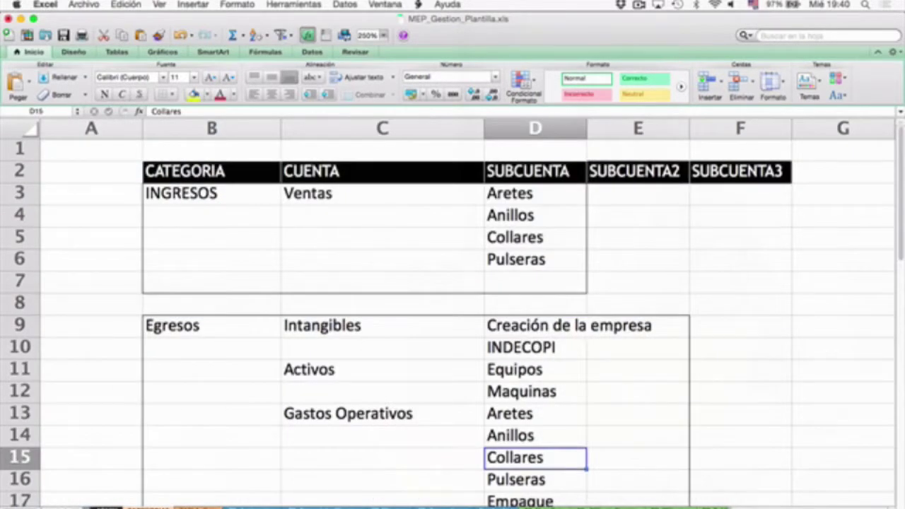
scroll(262, 493, "down", 4)
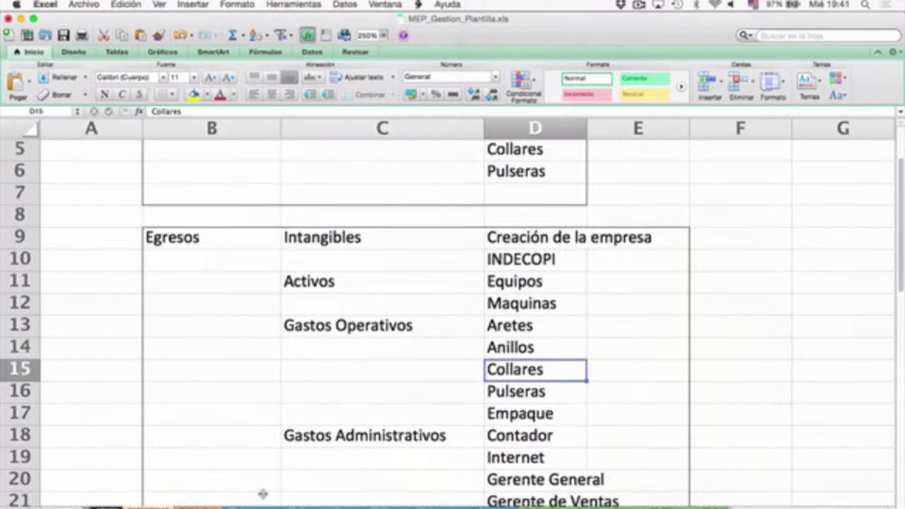
scroll(262, 494, "down", 8)
scroll(262, 494, "up", 7)
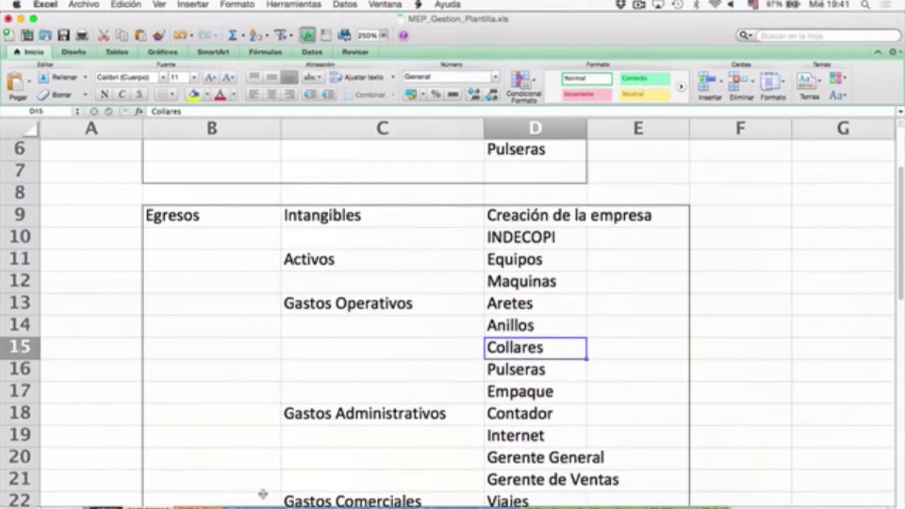
scroll(262, 493, "up", 5)
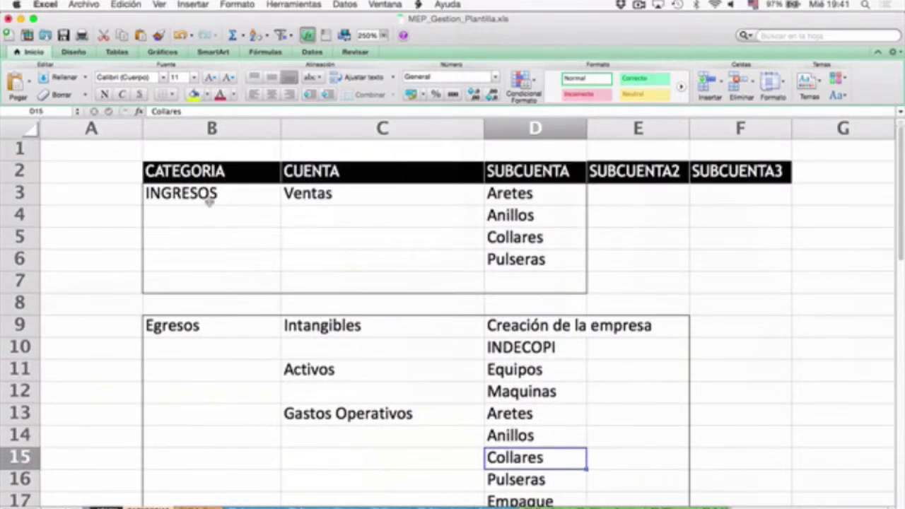
- Examine the Ingresos and Egresos categories with their accounts and subaccounts
left_click(209, 201)
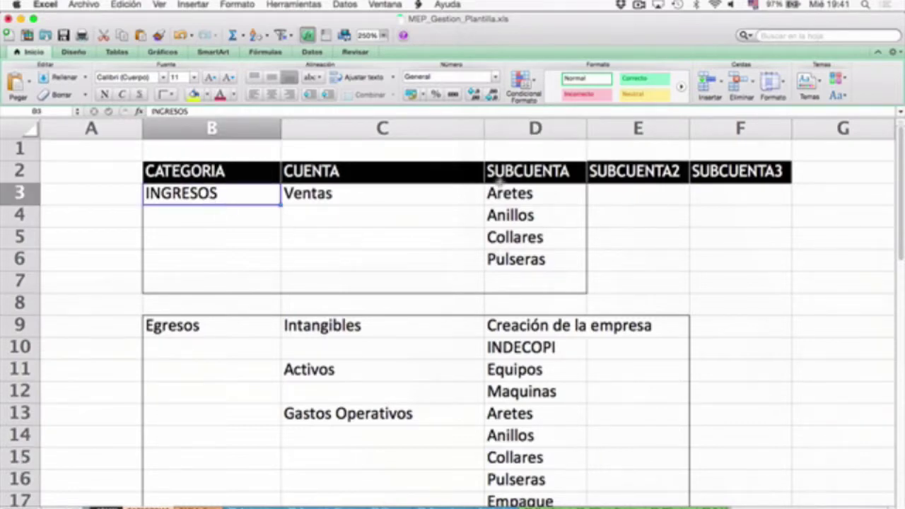
scroll(241, 295, "down", 3)
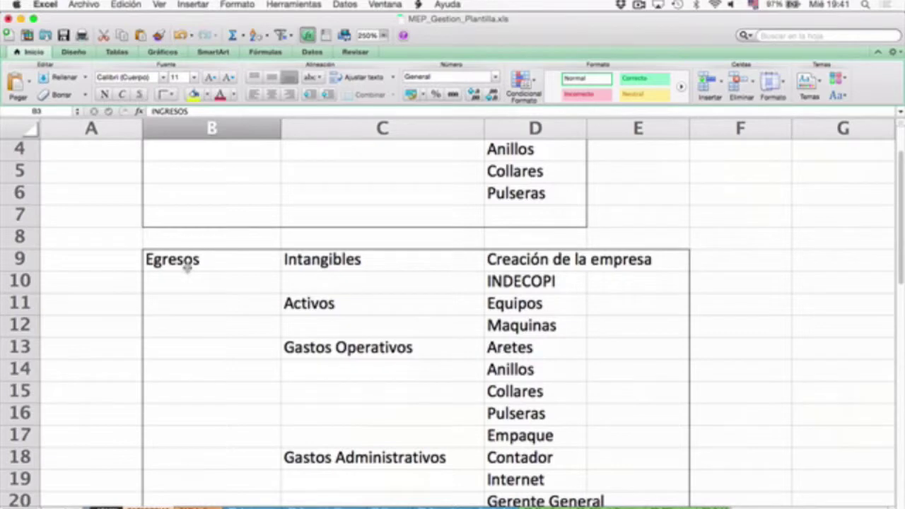
scroll(187, 267, "down", 3)
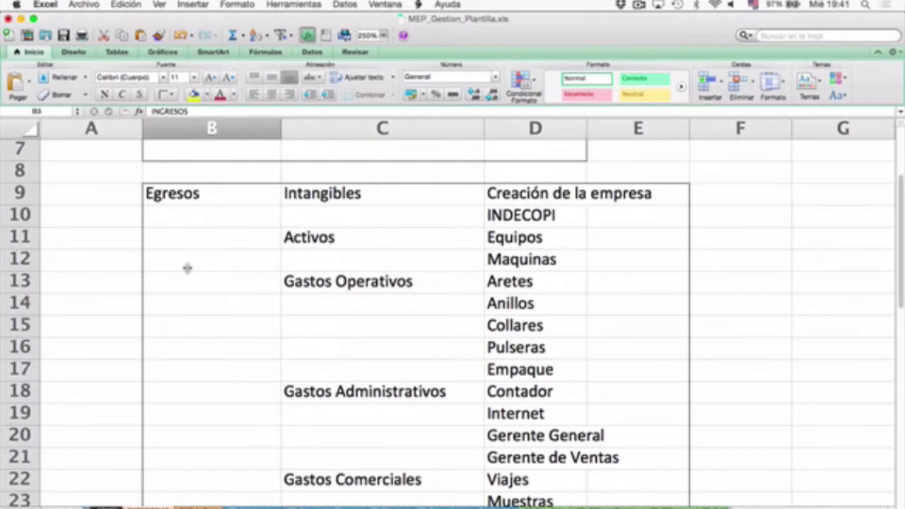
scroll(204, 332, "down", 10)
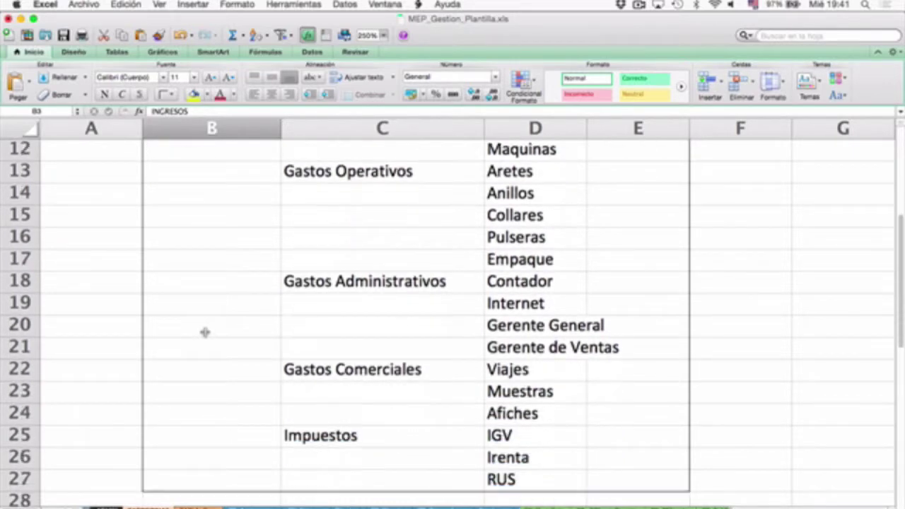
- Examine the CAPITAL SOCIAL category in row 29 and the subaccounts listed beside it
scroll(204, 331, "down", 3)
left_click(195, 347)
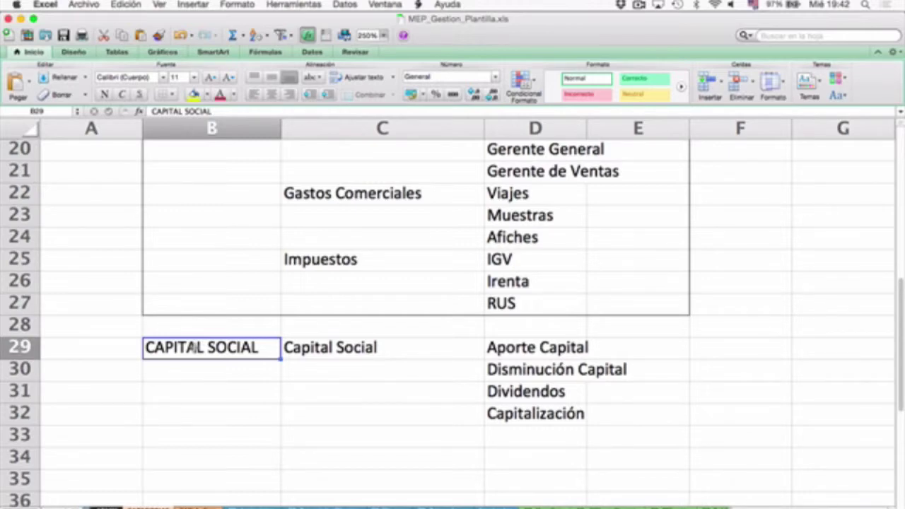
key("Down")
key("Down")
key("Down")
key("Down")
key("Down")
key("Down")
key("Down")
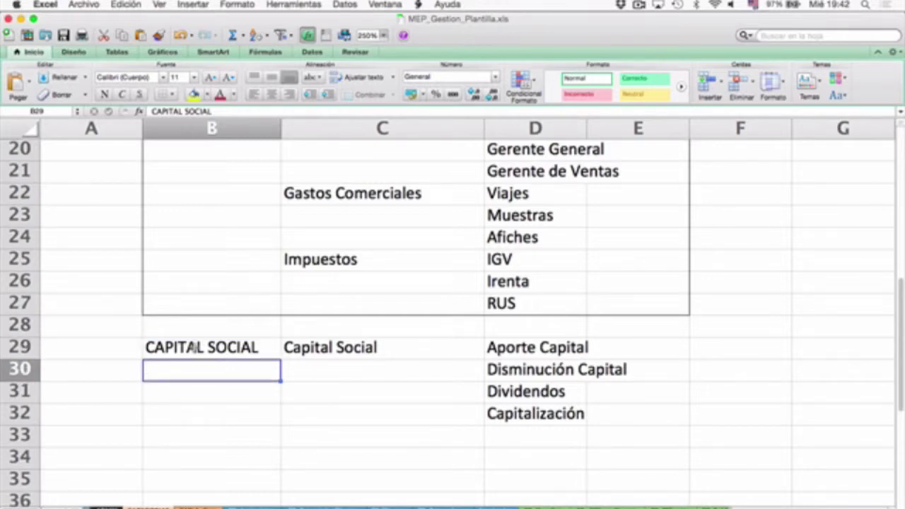
- Add a new category named PRÉSTAMOS in cell B34, below the CAPITAL SOCIAL block
key("Down")
key("Down")
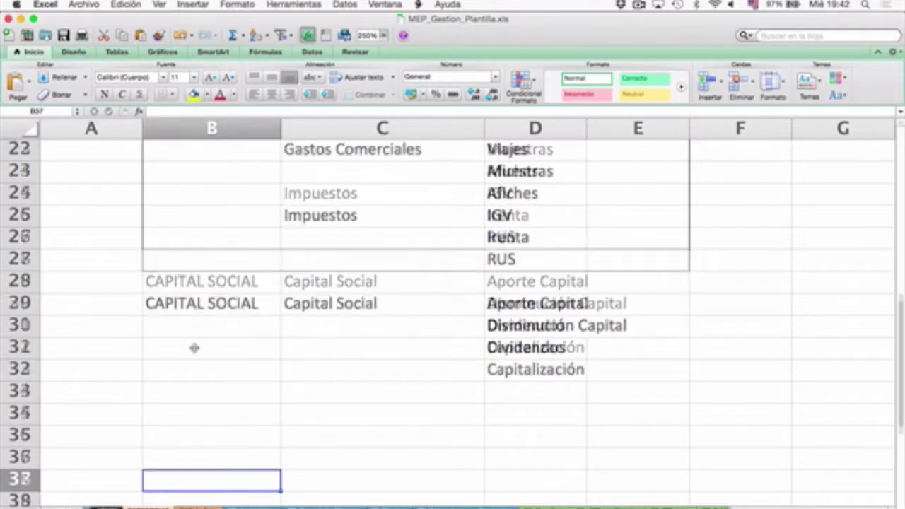
key("Up")
key("Up")
key("Up")
key("Right")
key("Right")
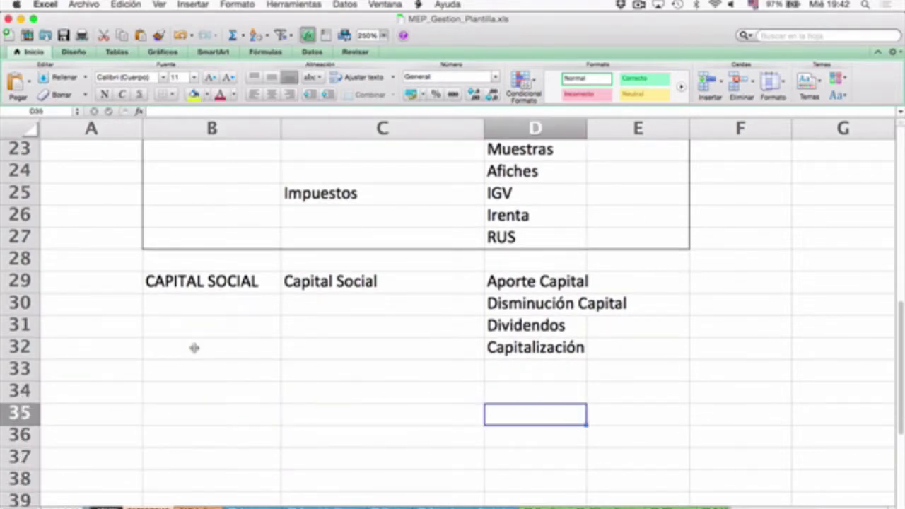
key("Left")
key("Up")
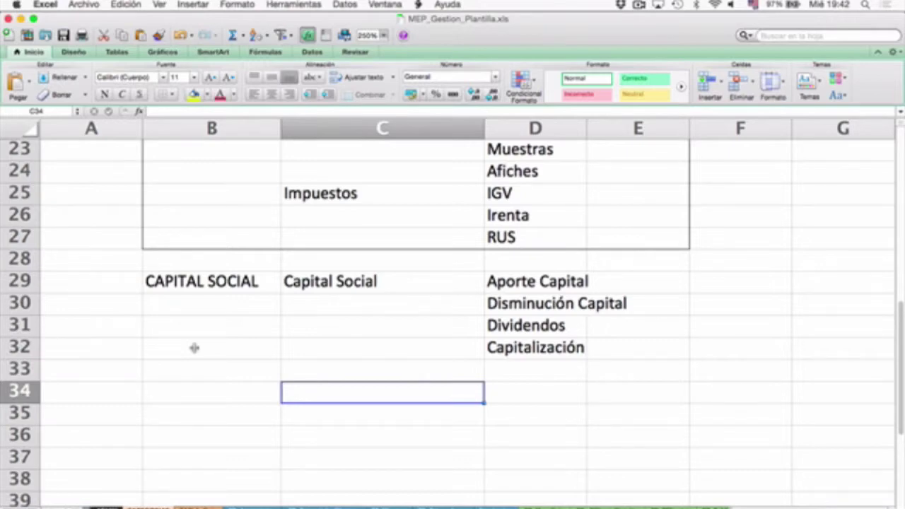
key("Right")
key("Up")
key("Down")
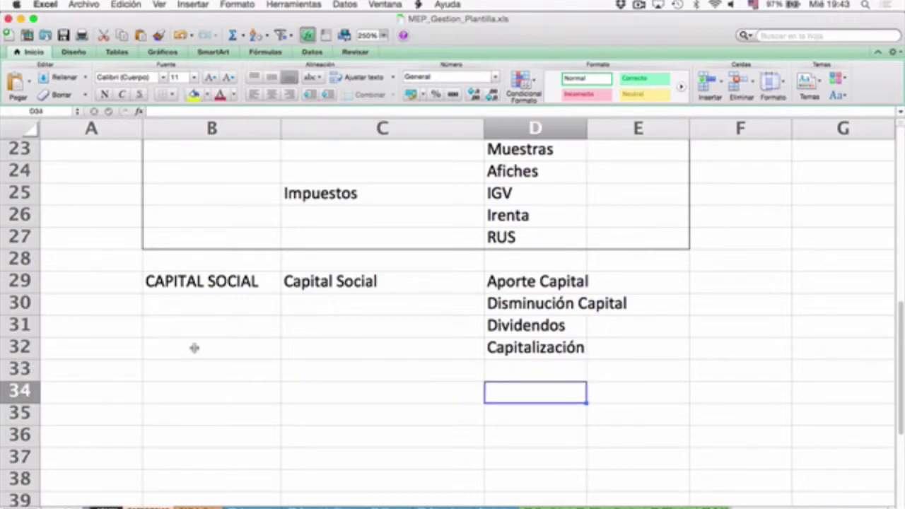
key("Left")
key("Left")
type("PRS")
key("BackSpace")
type("e")
key("BackSpace")
key("BackSpace")
type("r'")
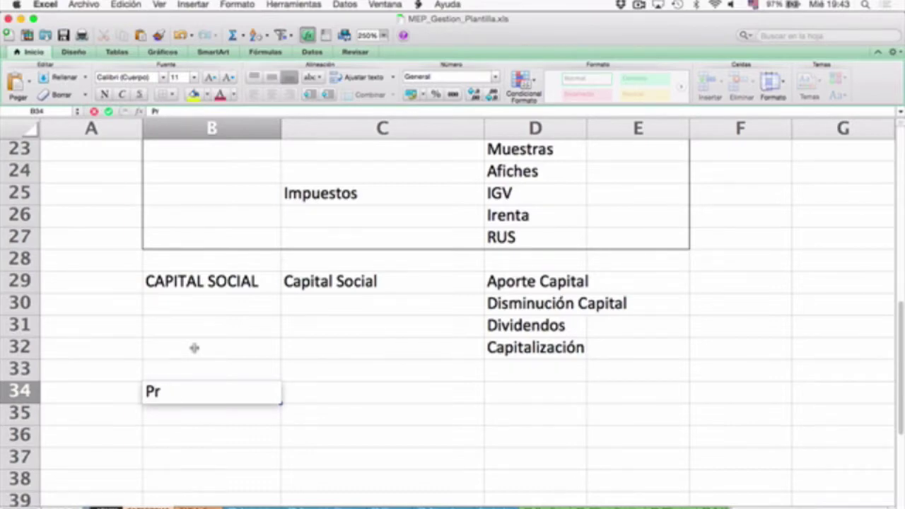
key("BackSpace")
key("BackSpace")
type("RÉSTAMOS")
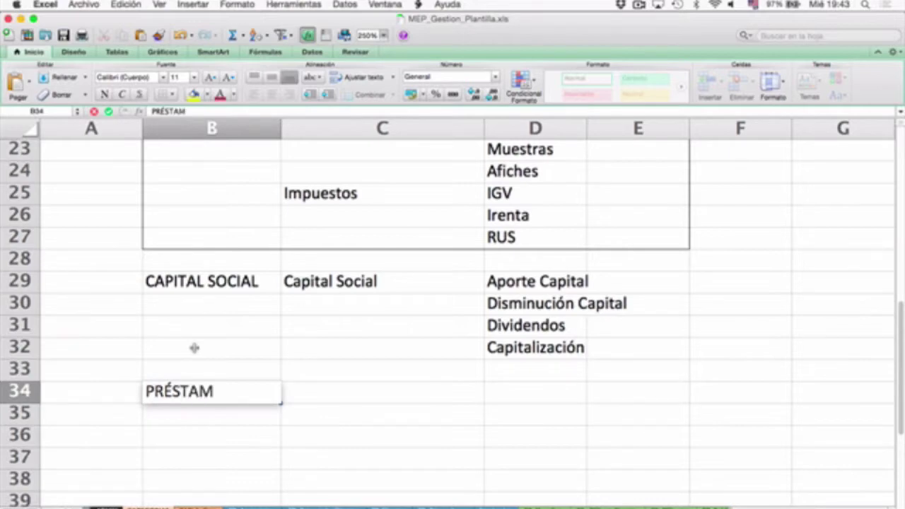
key("Return")
- Examine the CAPITAL SOCIAL subaccounts one by one, from Aporte Capital down to Capitalización
key("Up")
key("Right")
key("Up")
key("Up")
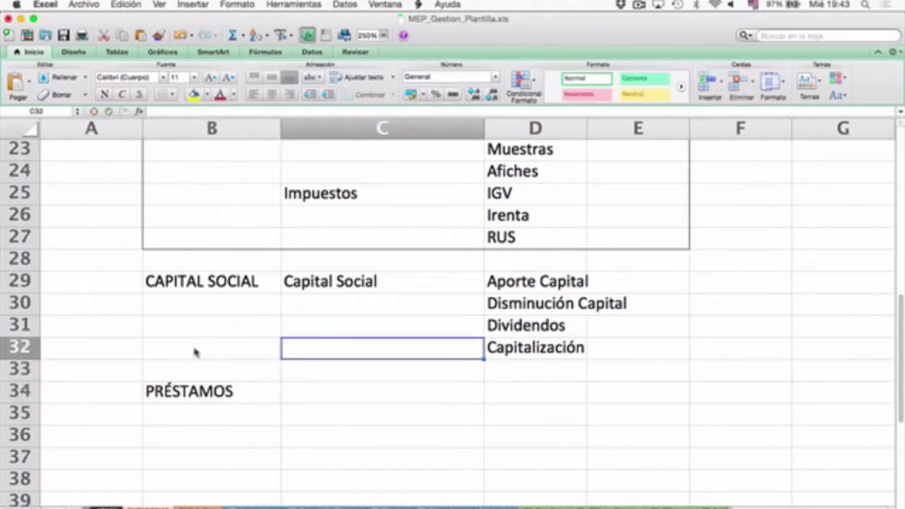
key("Up")
key("Up")
key("Up")
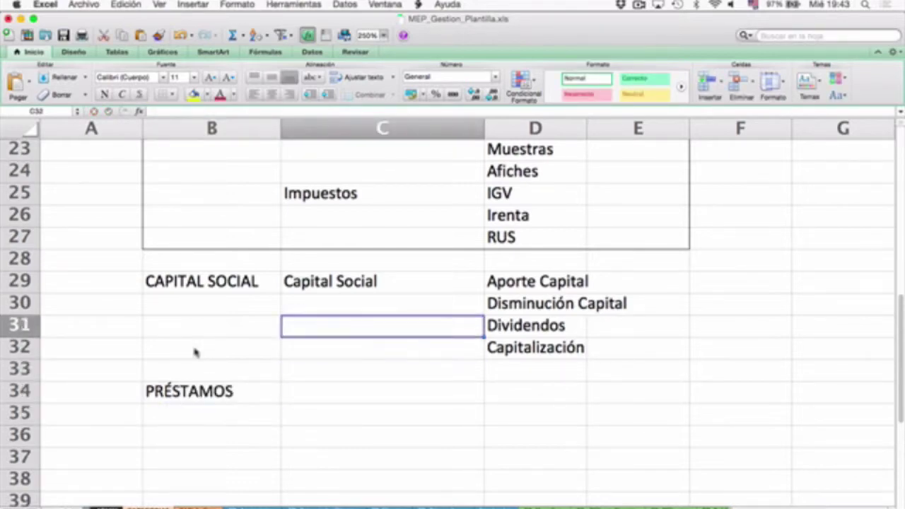
key("Right")
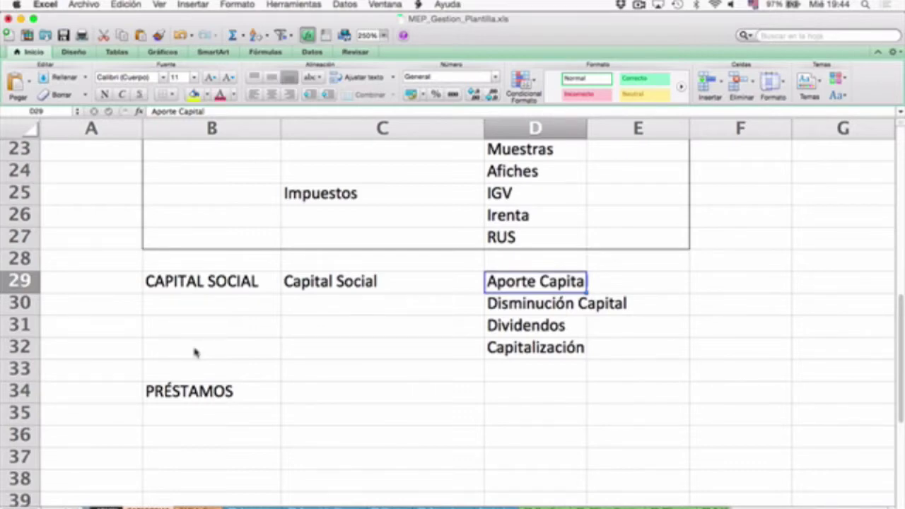
key("Down")
key("Down")
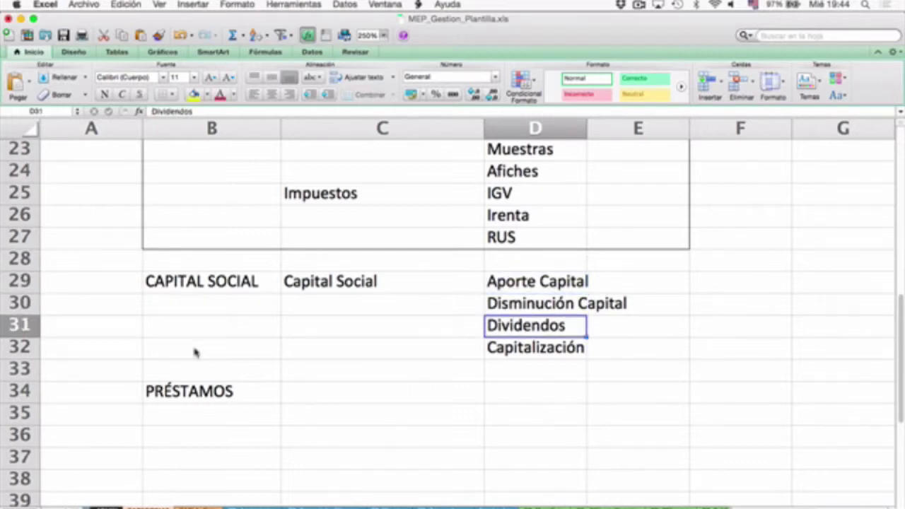
key("Up")
key("Up")
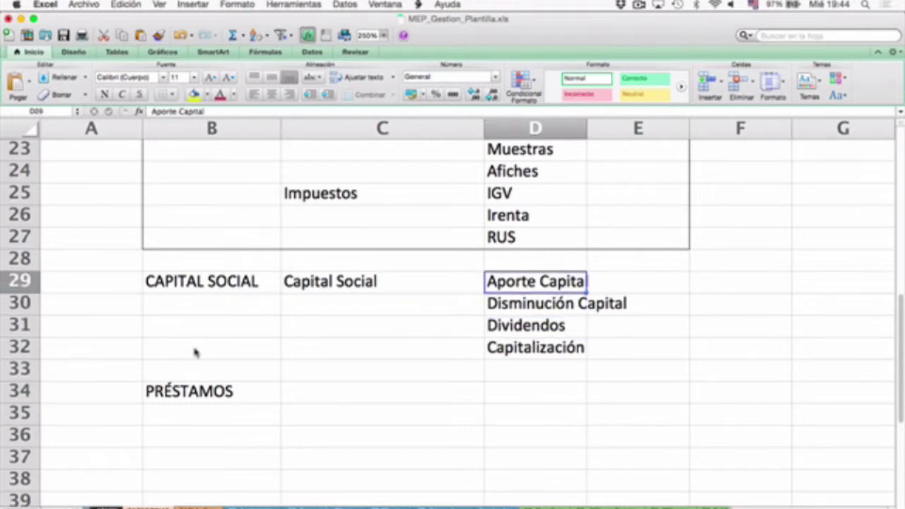
key("Down")
key("Down")
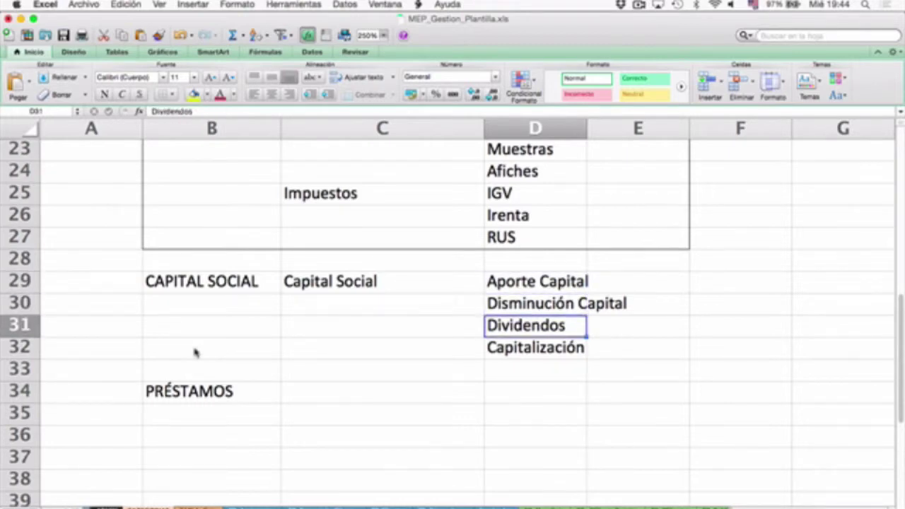
key("Down")
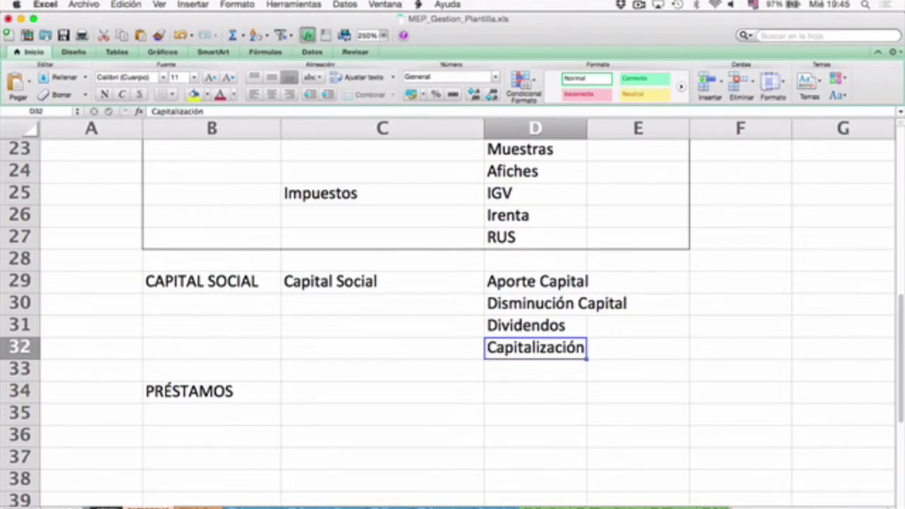
- Return to the Caja sheet and look along row 9 as far as the amount columns
scroll(230, 403, "up", 10)
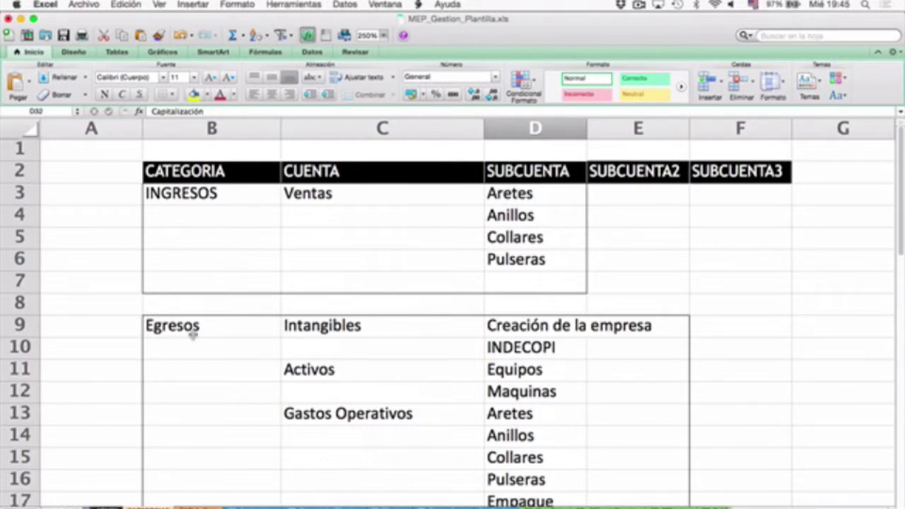
left_click(197, 505)
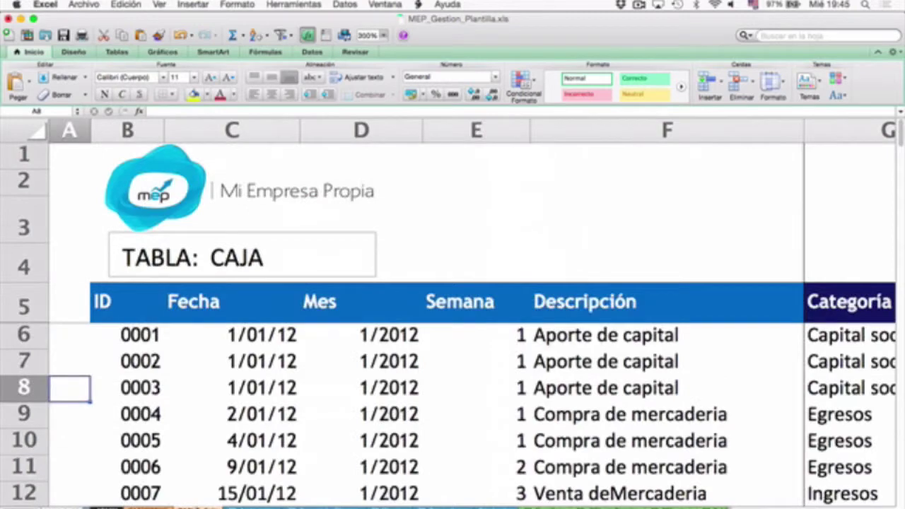
left_click(436, 374)
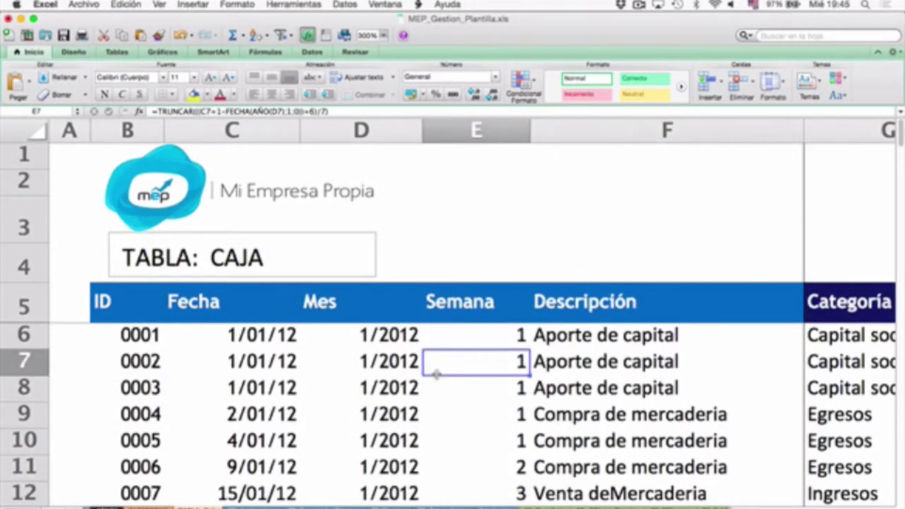
key("Right")
key("Down")
key("Right")
key("Down")
key("Right")
key("Right")
key("Right")
key("Right")
key("Right")
key("Right")
key("Right")
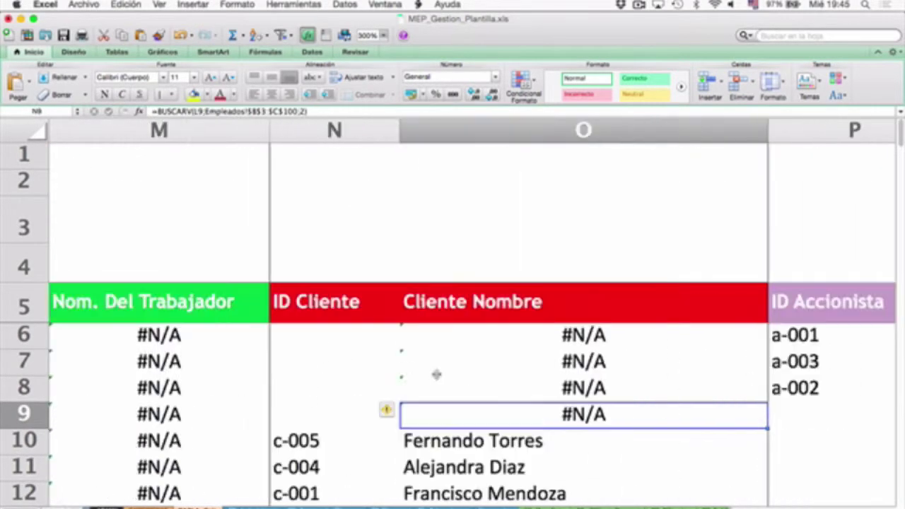
key("Right")
key("Right")
key("Right")
key("Right")
key("Right")
key("Right")
key("Right")
key("Right")
key("Right")
key("Right")
key("Right")
key("Right")
key("Right")
key("Right")
key("Right")
key("Left")
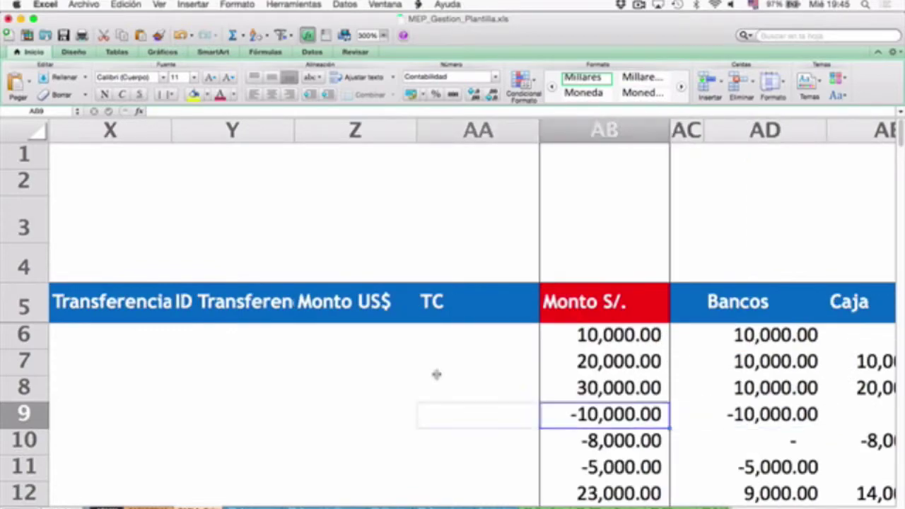
- Go back along row 9 of the Caja table to the Fecha column
key("Left")
key("Left")
key("Left")
key("Left")
key("Left")
key("Left")
key("Left")
key("Left")
key("Left")
key("Left")
key("Left")
key("Left")
key("Left")
key("Left")
key("Left")
key("Left")
key("Left")
key("Left")
key("Left")
key("Left")
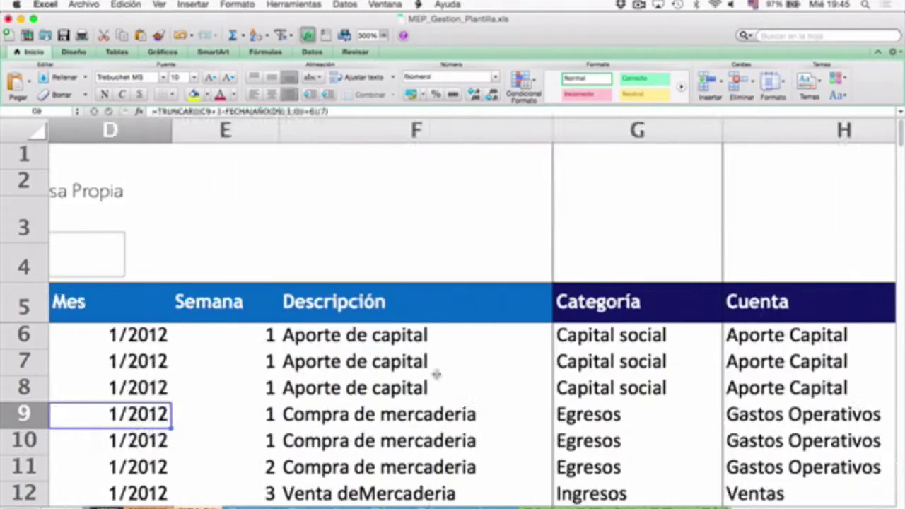
key("Left")
- Look over the Caja entries around row 9 and follow row 9 across to its Cuenta column
key("Down")
key("Down")
key("Down")
key("Down")
key("Up")
key("Up")
key("Up")
key("Up")
key("Up")
key("Down")
key("Right")
key("Right")
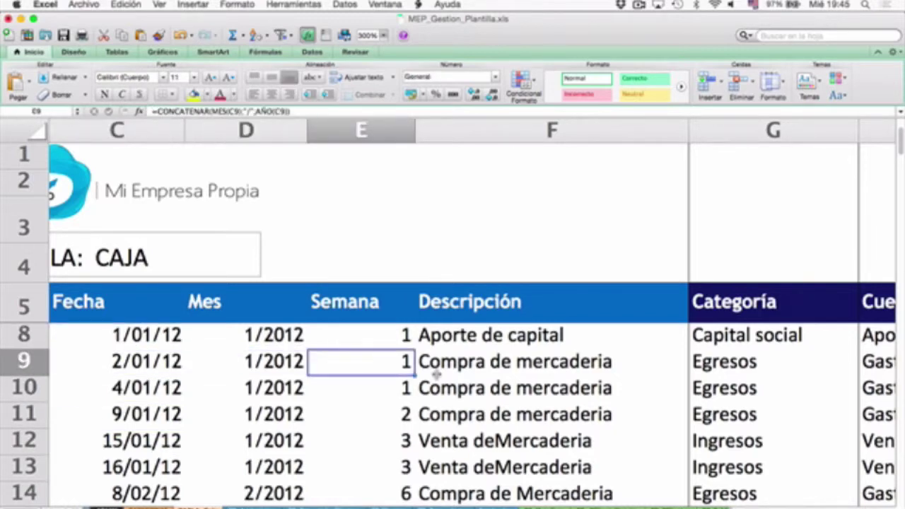
key("Right")
key("Right")
key("Right")
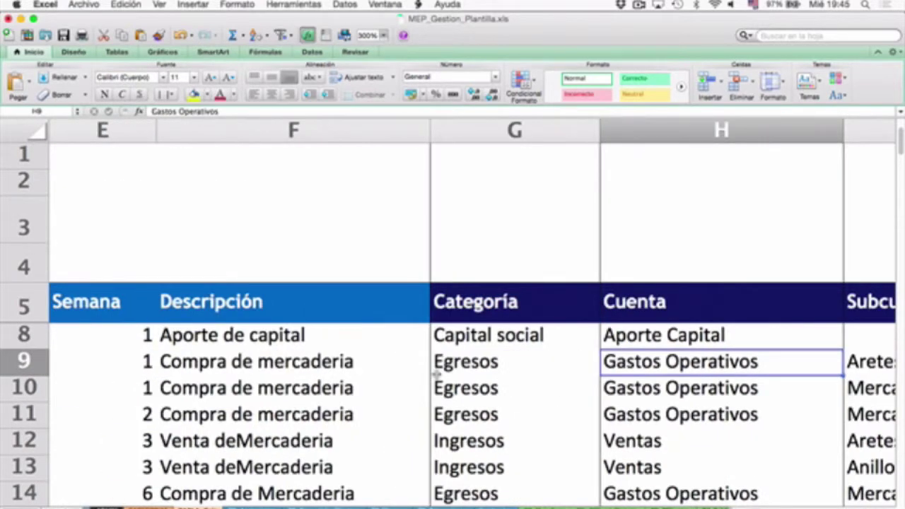
- Compare row 9's Egresos category with the Egresos accounts on the categories sheet, and return to the Caja table
key("Left")
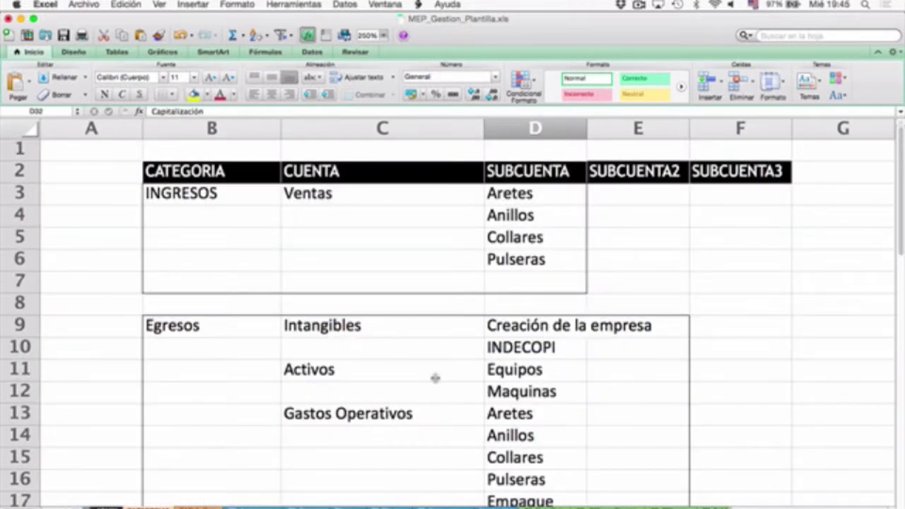
scroll(434, 378, "down", 3)
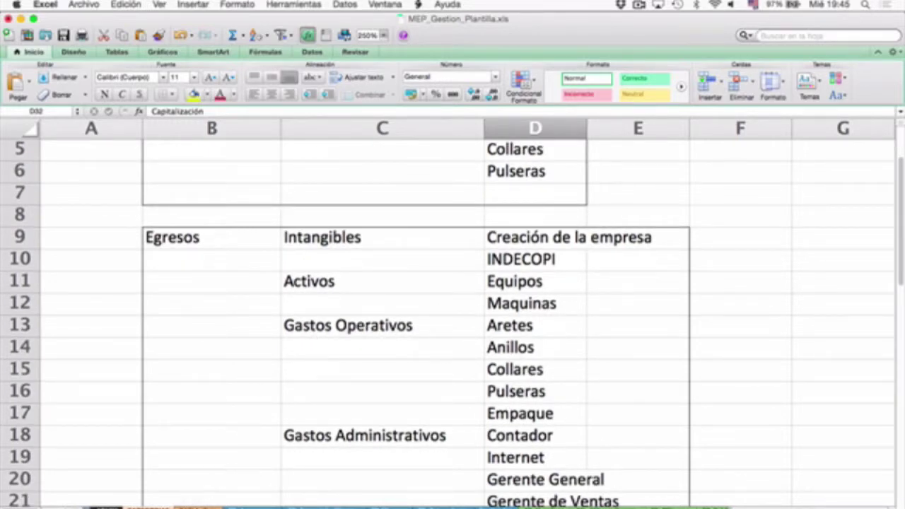
key("ctrl+Page_Down")
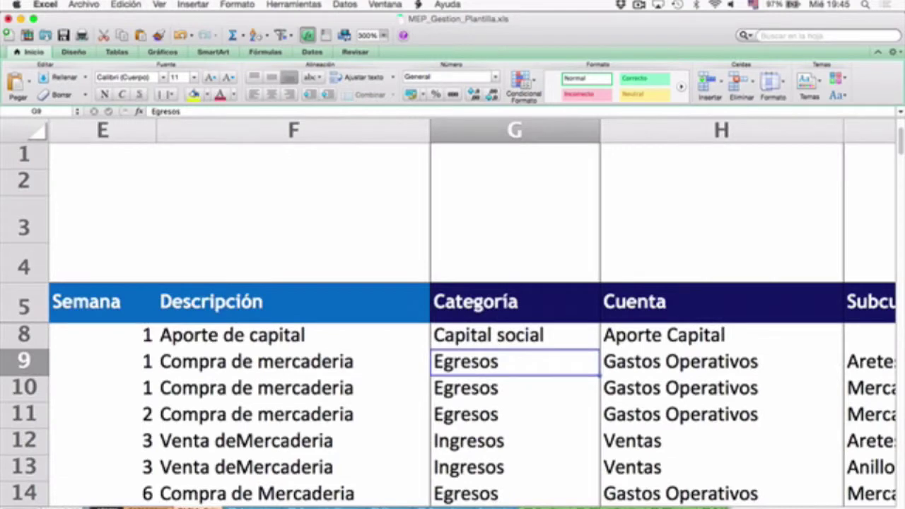
- Examine row 9's Subcuenta, ID Proveedor and the lookup formula under Nom. Proveedor
key("Right")
key("Right")
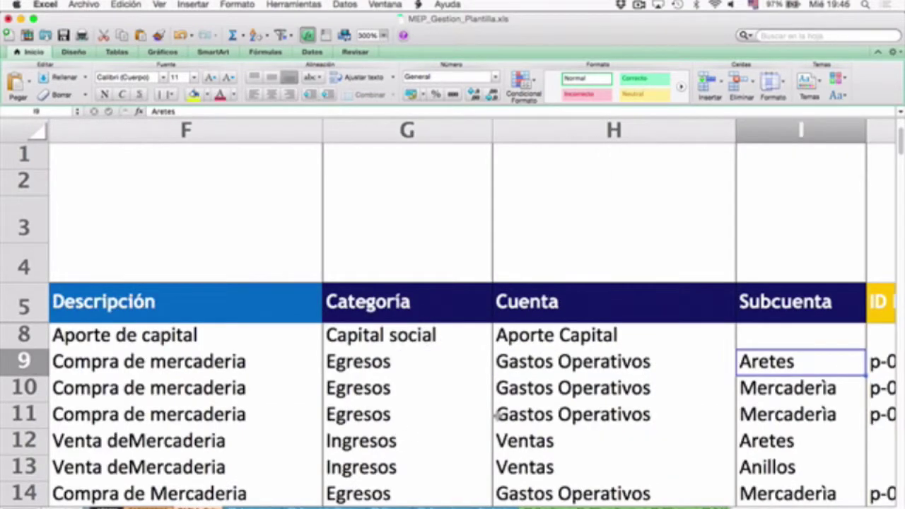
scroll(497, 416, "right", 2)
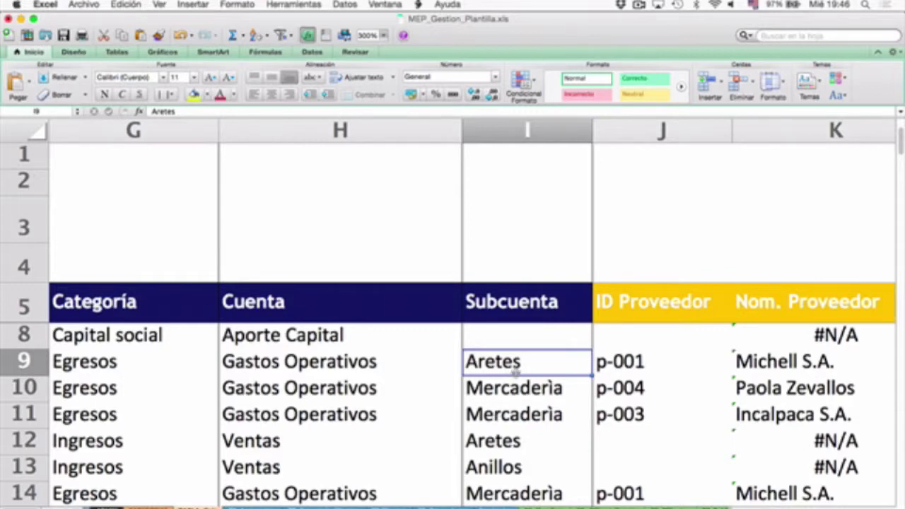
key("Right")
key("Right")
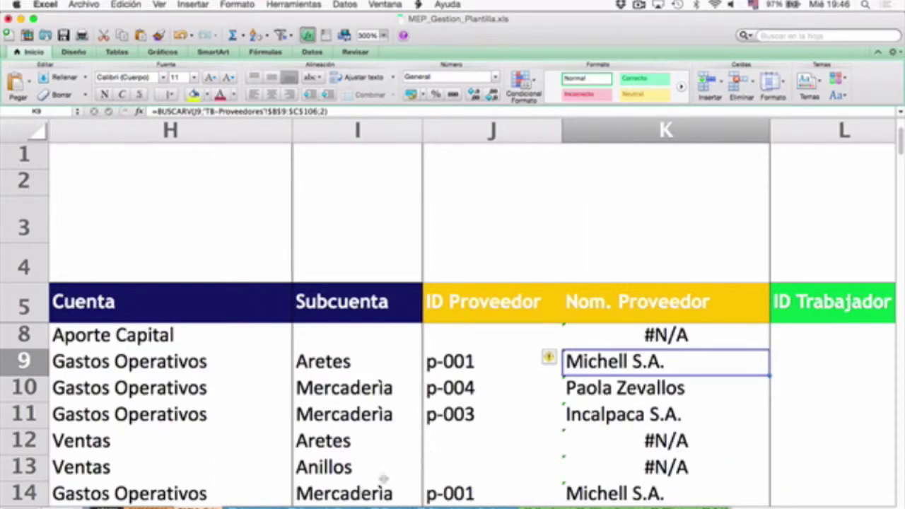
- Open the Proveedores sheet, zoom it to 200%, and view the supplier table from its ID and NOMBRE columns
left_click(445, 507)
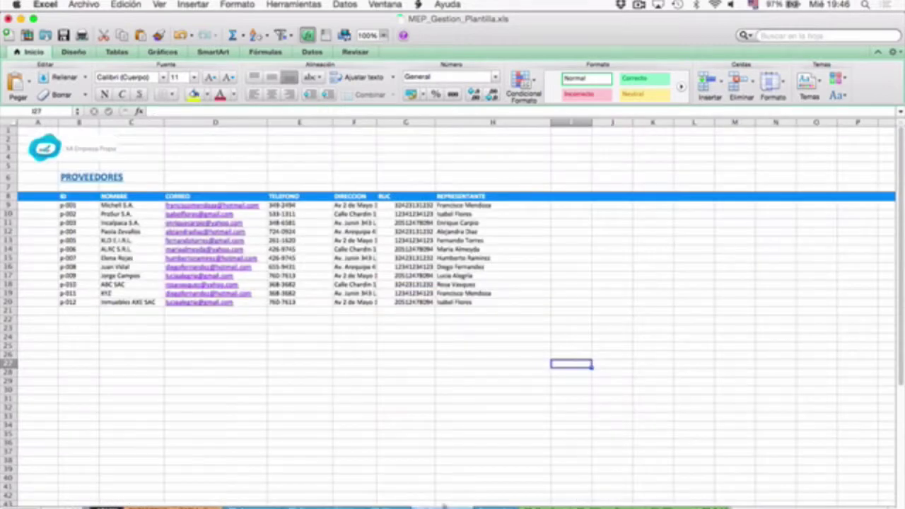
left_click(159, 4)
left_click(180, 284)
left_click(200, 128)
key("Return")
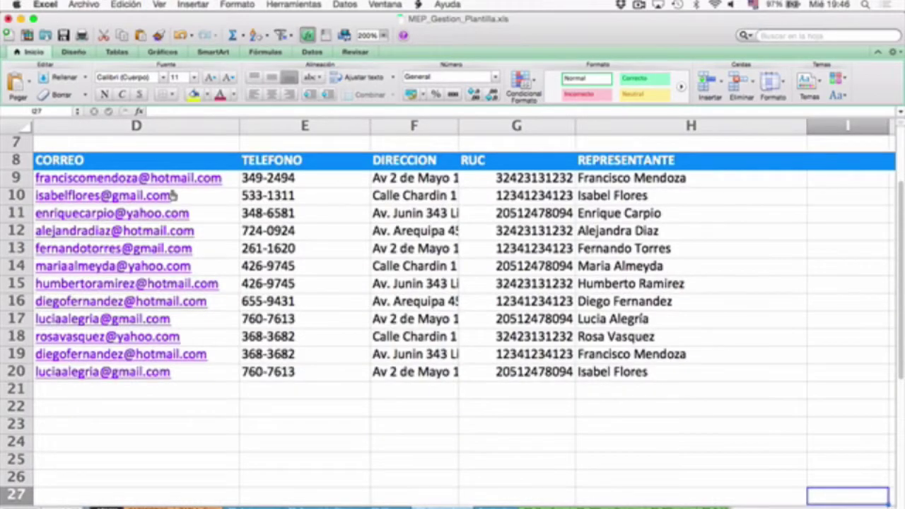
scroll(174, 195, "left", 5)
scroll(173, 195, "up", 2)
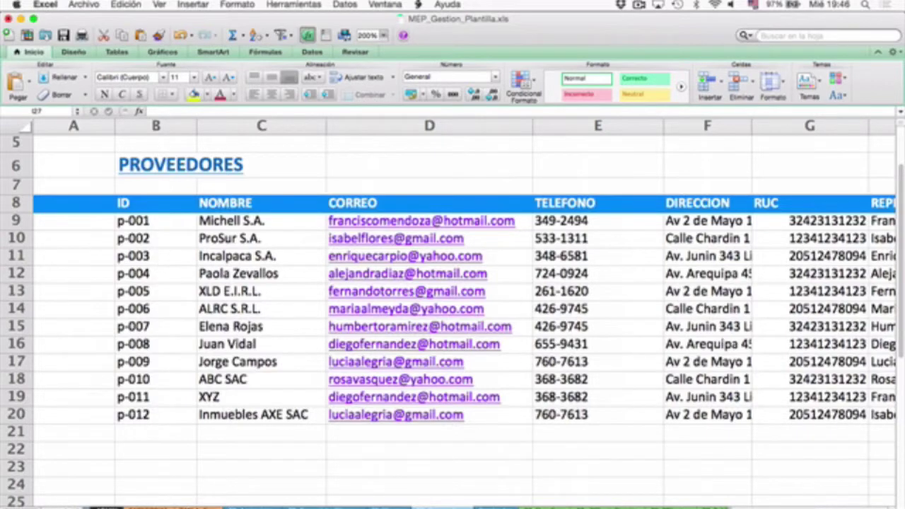
- Back in the Caja table, try changing the ID Proveedor in cell J9 to p-002
key("ctrl+Page_Down")
left_click(517, 363)
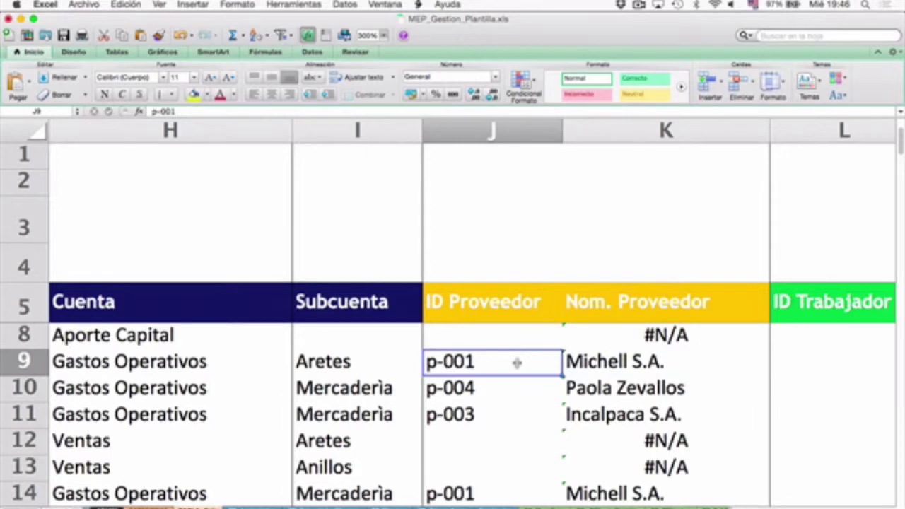
left_click(211, 109)
key("BackSpace")
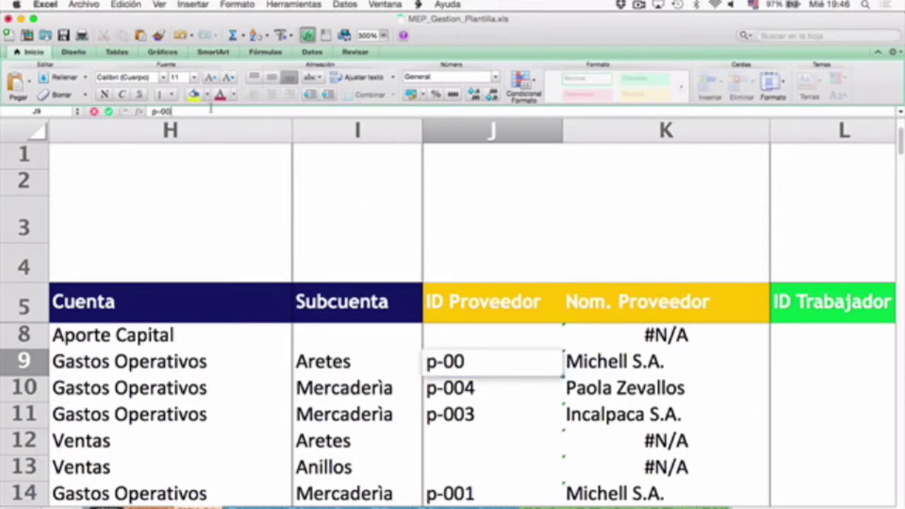
type("2")
key("Return")
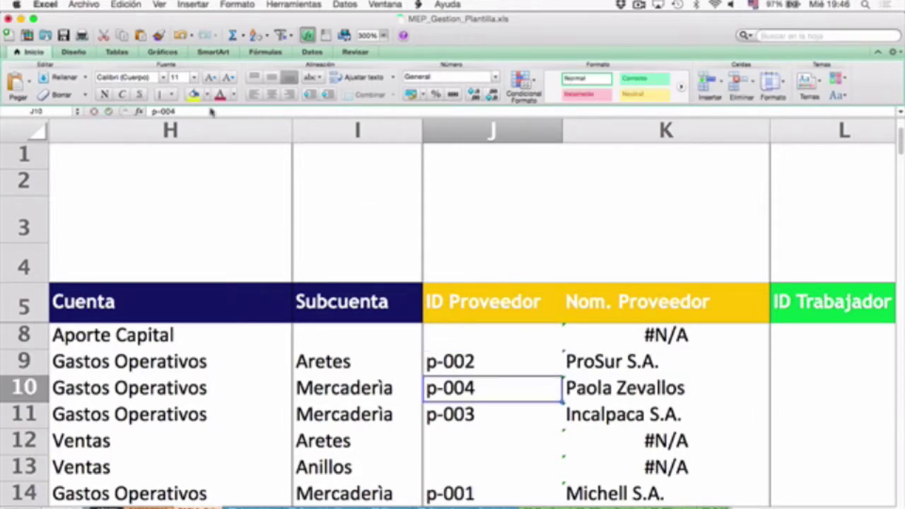
- Undo the supplier ID change in cell J9 and reopen the Proveedores sheet
key("super+z")
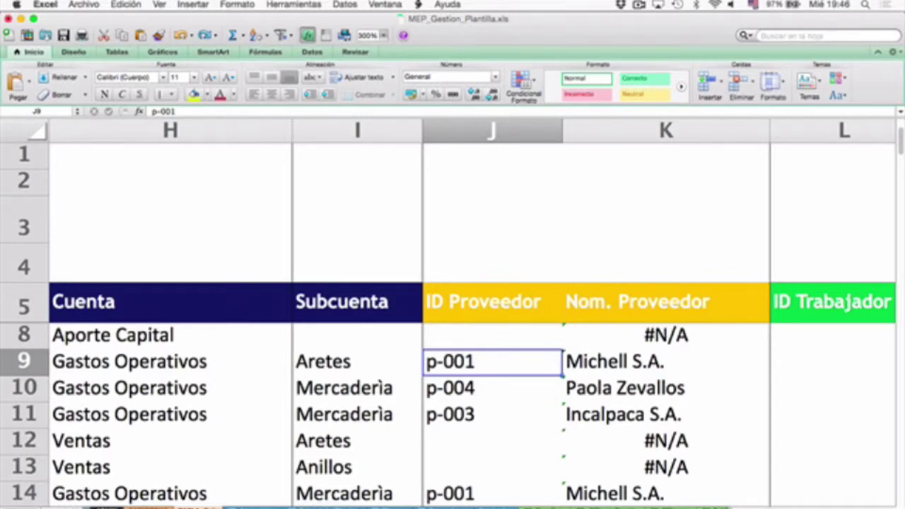
key("ctrl+Page_Down")
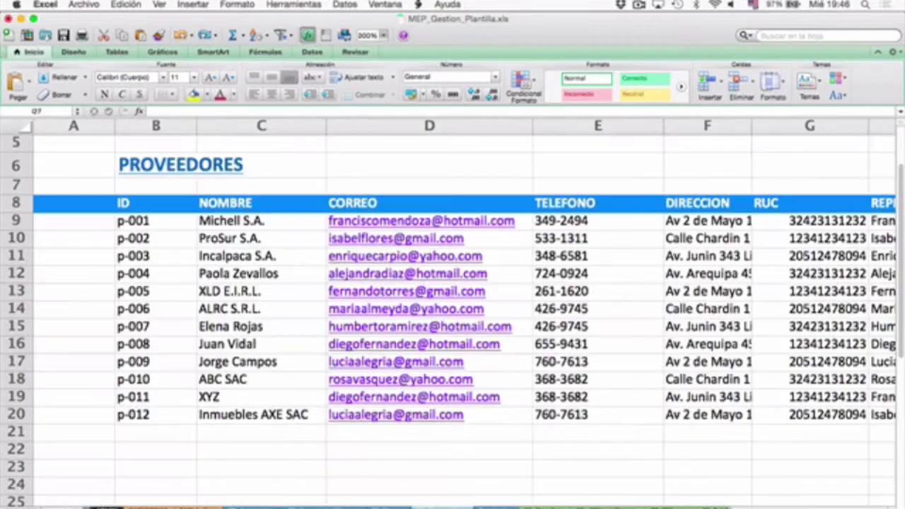
- Examine the first supplier's record in row 9, from NOMBRE across to REPRESENTANTE and back to the start of the row
left_click(262, 237)
key("Up")
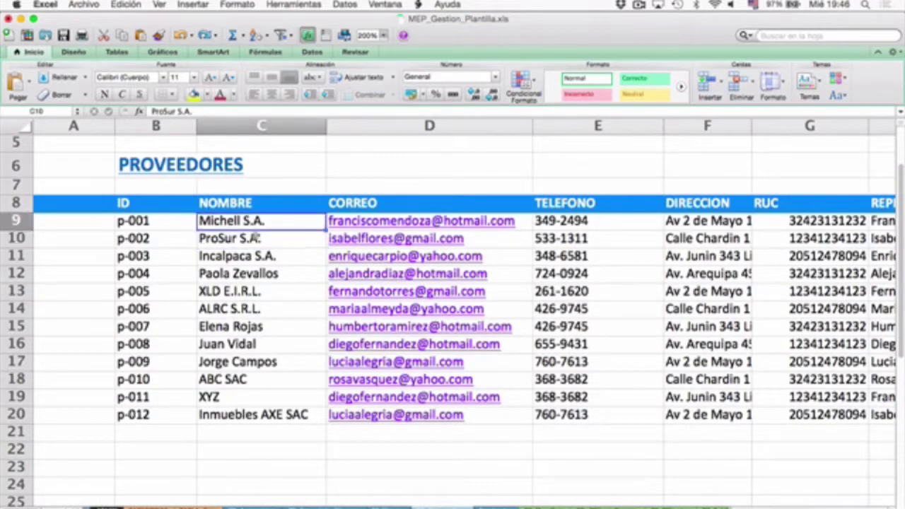
key("Right")
key("Right")
key("Right")
key("Right")
key("Right")
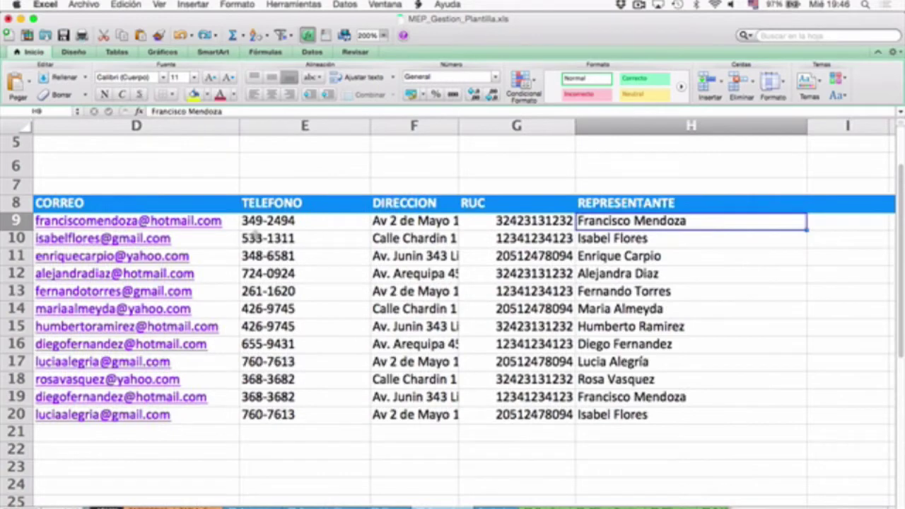
key("Left")
key("Left")
key("Left")
key("Left")
key("Left")
key("Left")
key("Left")
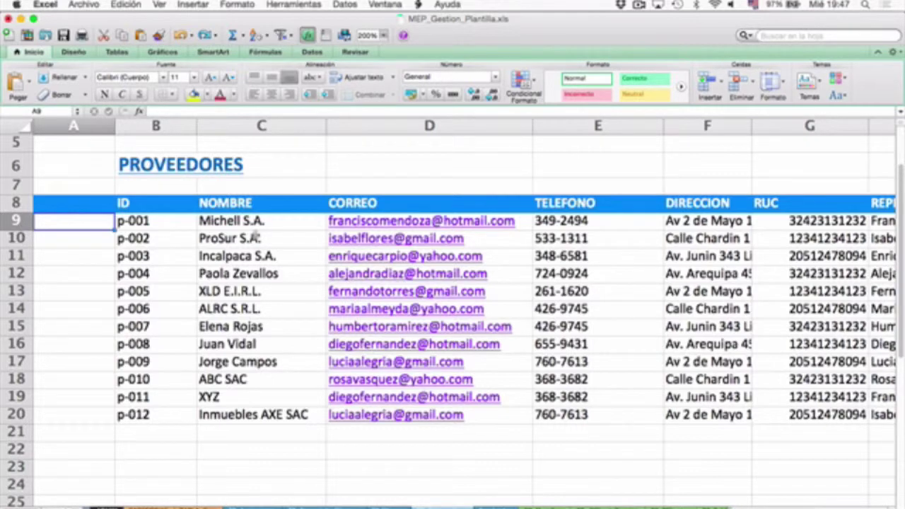
- Go down the NOMBRE column through all the suppliers to the empty rows below the table
key("Right")
key("Right")
key("Down")
key("Down")
key("Down")
key("Down")
key("Down")
key("Down")
key("Down")
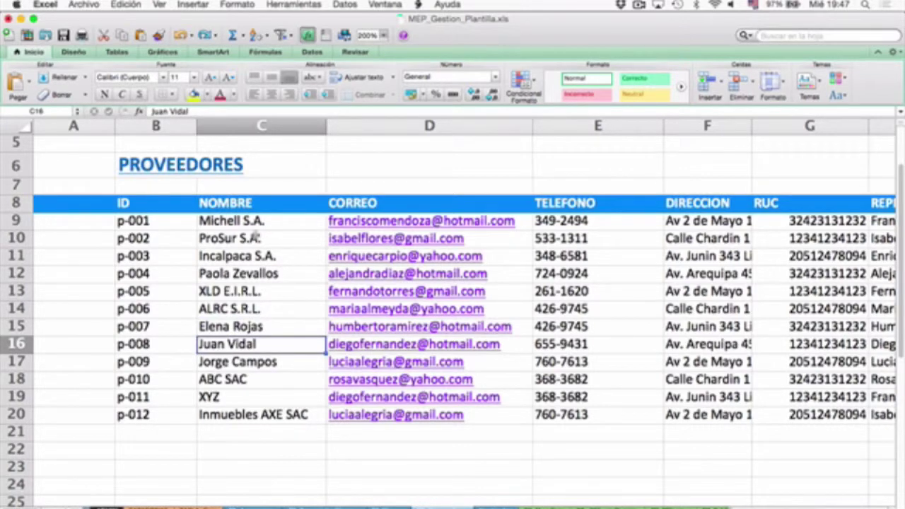
key("Down")
key("Down")
key("Down")
key("Down")
key("Down")
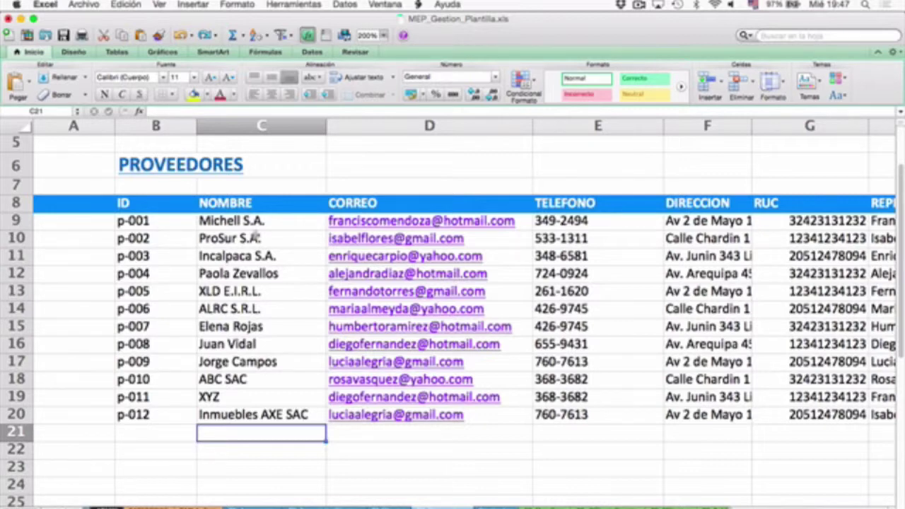
key("Down")
key("Down")
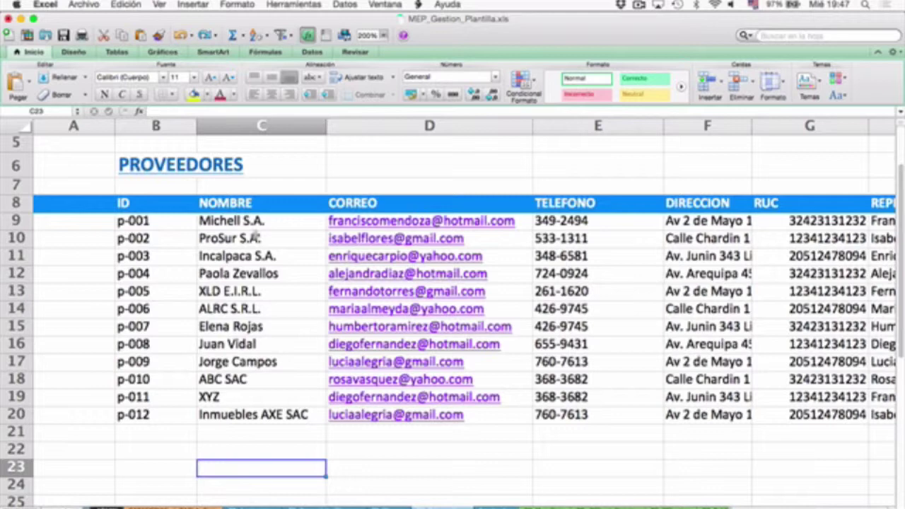
- Go back up the NOMBRE column to the first supplier, Michell S.A
key("Up")
key("Up")
key("Up")
key("Up")
key("Up")
key("Up")
key("Up")
key("Up")
key("Up")
key("Up")
key("Up")
key("Up")
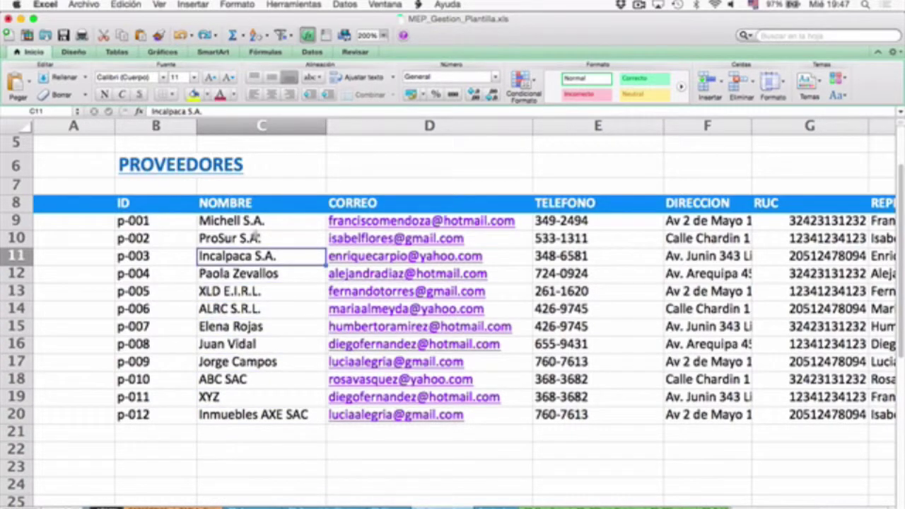
key("Up")
key("Up")
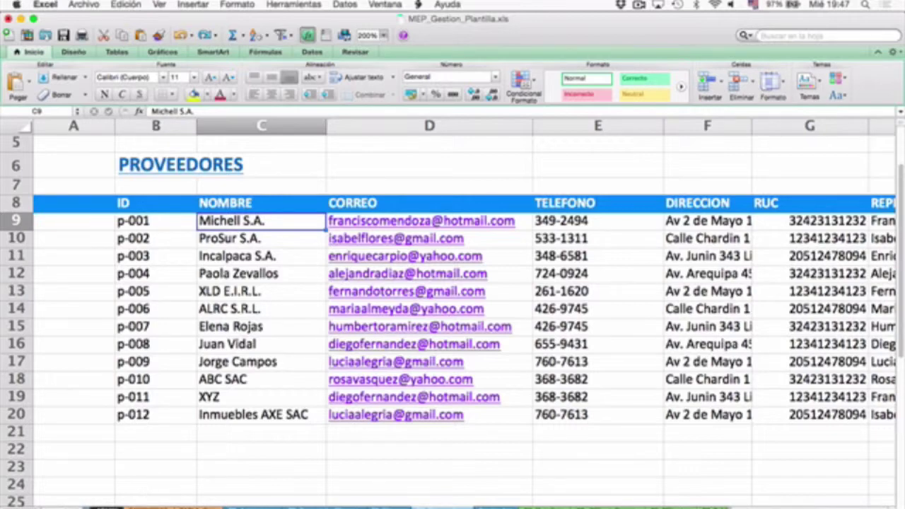
- Return to the Caja table and view the lookup formula under Nom. Del Trabajador in row 9
key("ctrl+Page_Down")
key("ctrl+Page_Down")
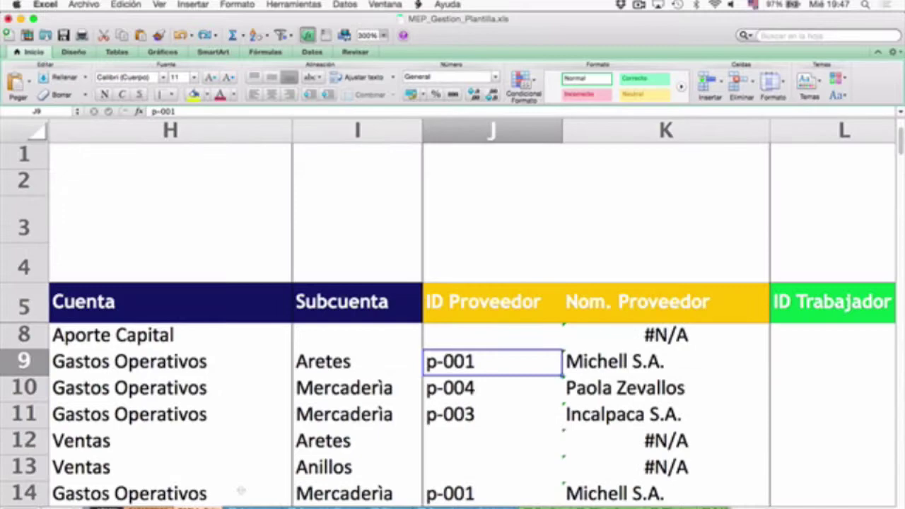
key("Right")
key("Right")
key("Right")
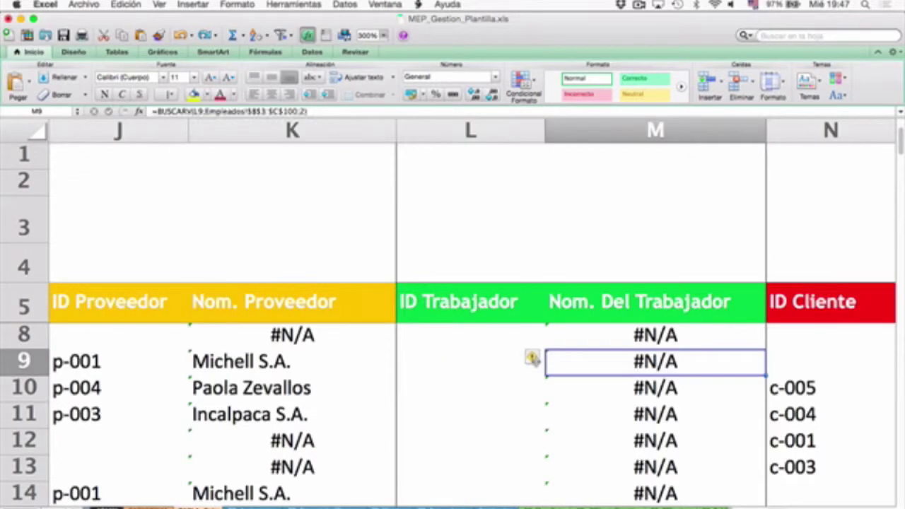
- Examine row 10 of the Caja table from Categoría across the supplier, worker, client and shareholder columns
key("Down")
key("Left")
key("Left")
key("Left")
key("Left")
key("Left")
key("Left")
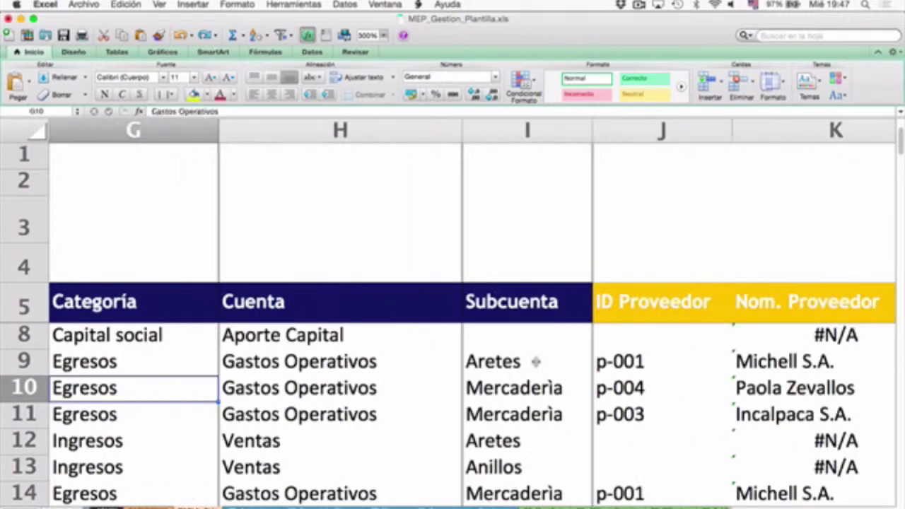
key("Right")
key("Right")
key("Right")
key("Right")
key("Right")
key("Right")
key("Right")
key("Right")
key("Right")
key("Right")
key("Right")
key("Right")
key("Right")
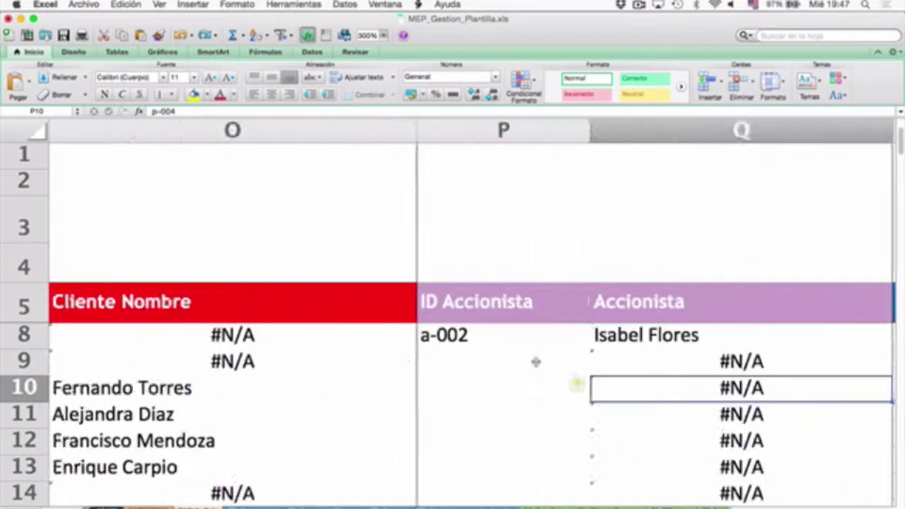
- Examine the Monto S/., Bancos and Caja amount columns, including the sum formula in the Monto S/. rows below row 10
key("Right")
key("Right")
key("Right")
key("Right")
key("Right")
key("Right")
key("Right")
key("Right")
key("Right")
key("Right")
key("Right")
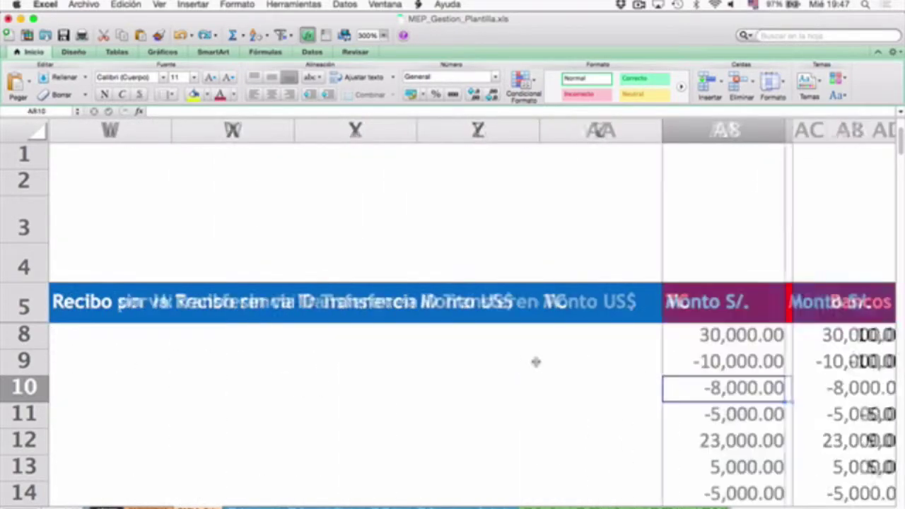
key("Left")
key("Left")
key("Left")
key("Down")
key("Down")
key("Down")
key("Down")
key("Down")
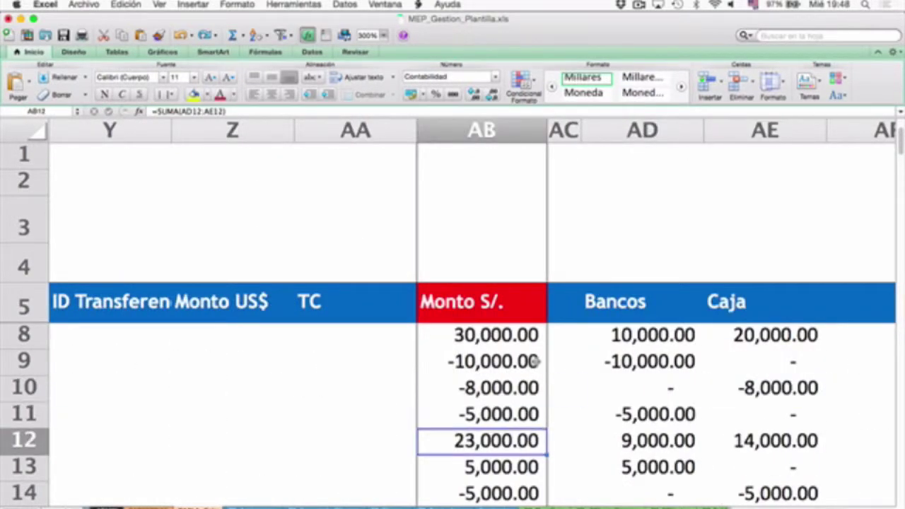
- Go back across the Caja table from Monto S/. to the Subcuenta column in row 17
key("Left")
key("Left")
key("Left")
key("Left")
key("Left")
key("Left")
key("Left")
key("Left")
key("Left")
key("Left")
key("Left")
key("Left")
key("Left")
key("Left")
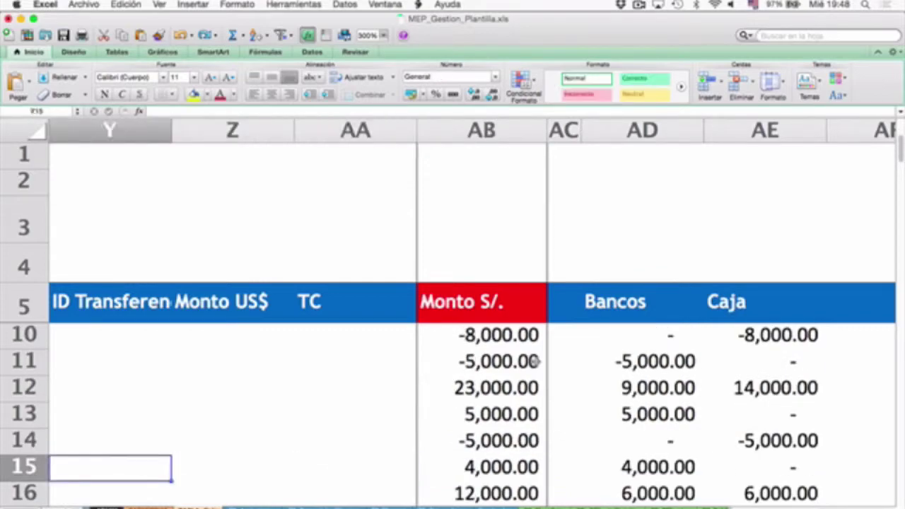
key("Left")
key("Left")
key("Left")
key("Left")
key("Down")
key("Down")
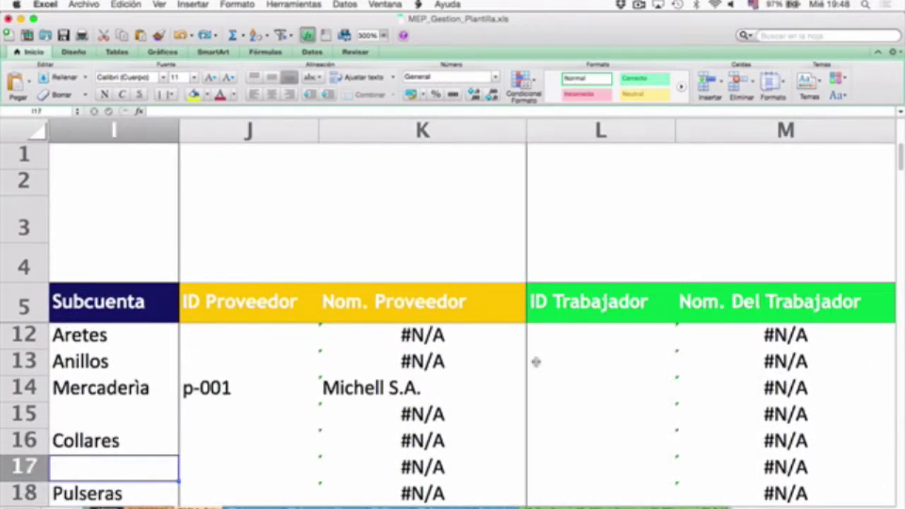
- Examine the Categoría, Cuenta and Subcuenta classification of the Venta de Mercaderia entry in row 20
key("Left")
key("Left")
key("Down")
key("Down")
key("Left")
key("Left")
key("Down")
key("Down")
key("Down")
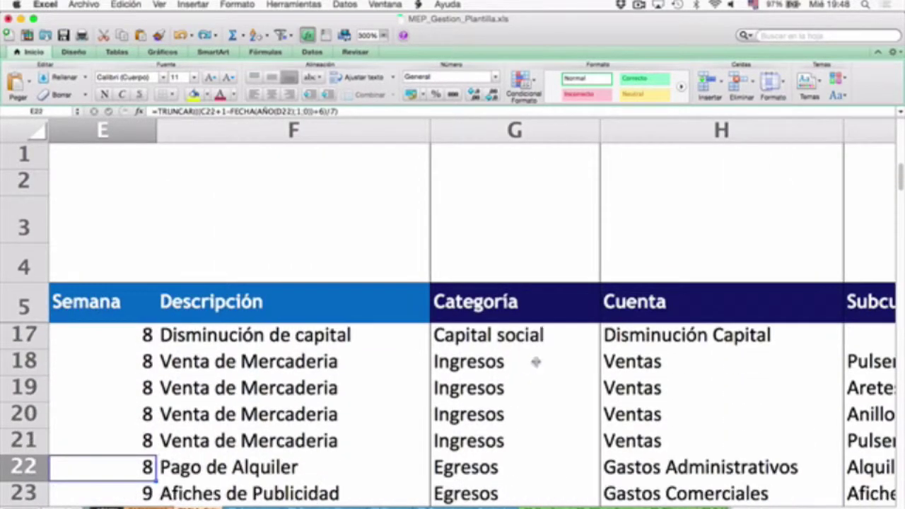
key("Up")
key("Up")
key("Right")
key("Right")
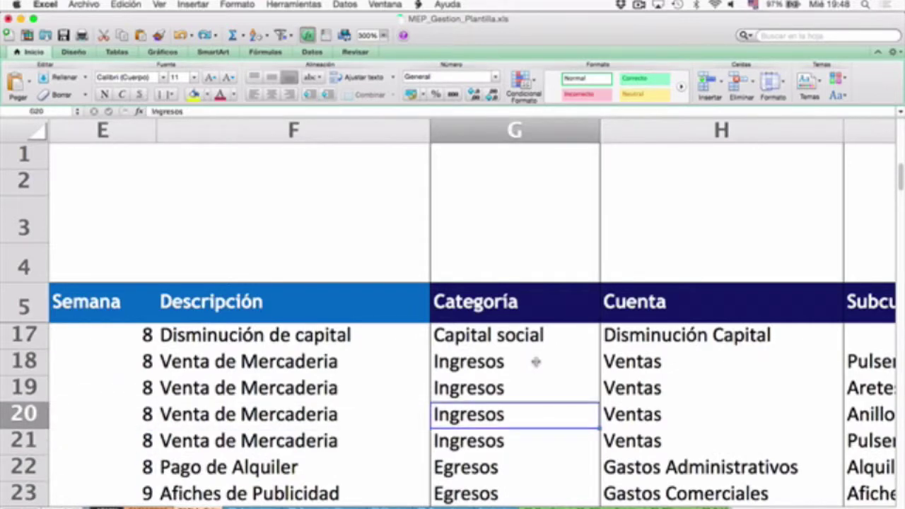
key("Right")
key("Right")
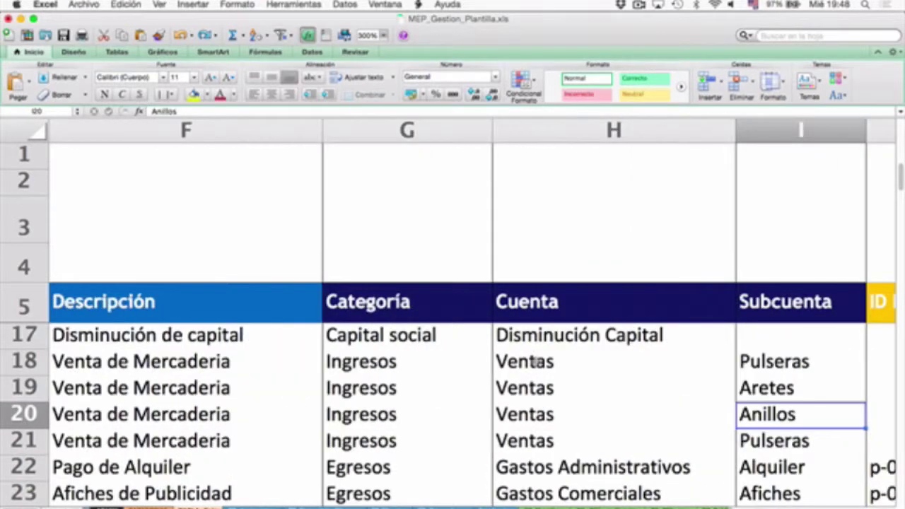
key("Left")
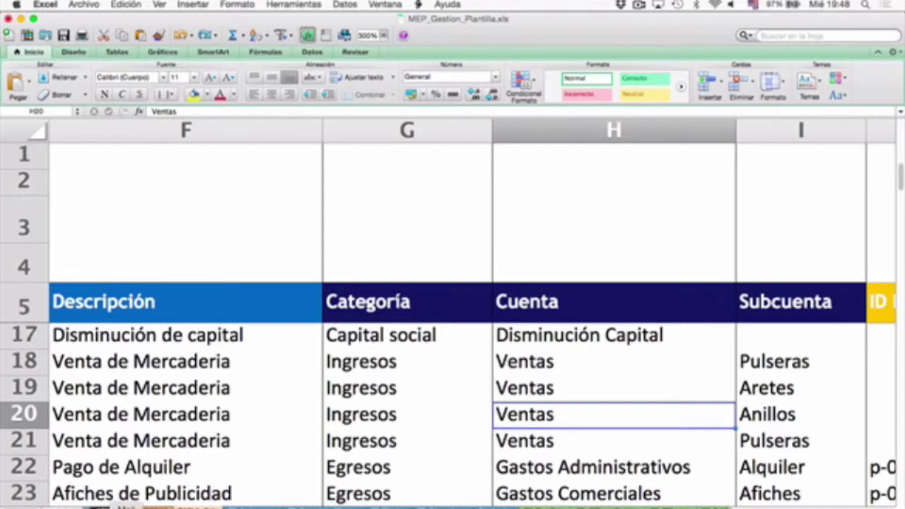
- Open the sheet listing categories, accounts and subaccounts, and examine the INGRESOS block with its Ventas account
key("ctrl+Page_Down")
scroll(313, 404, "up", 4)
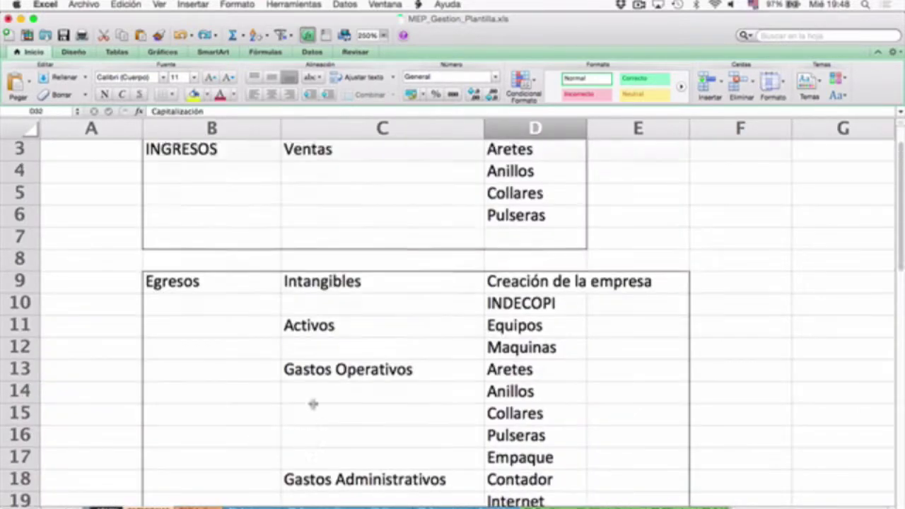
left_click(318, 195)
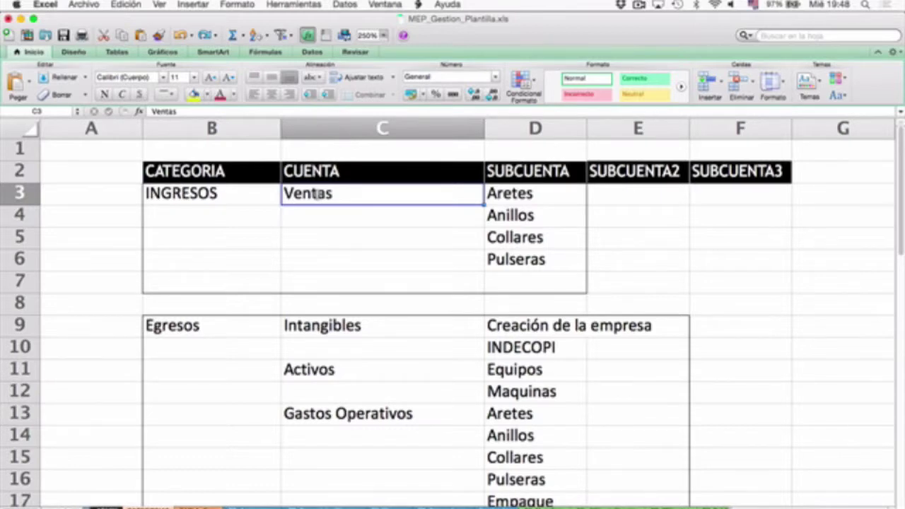
left_click(223, 261)
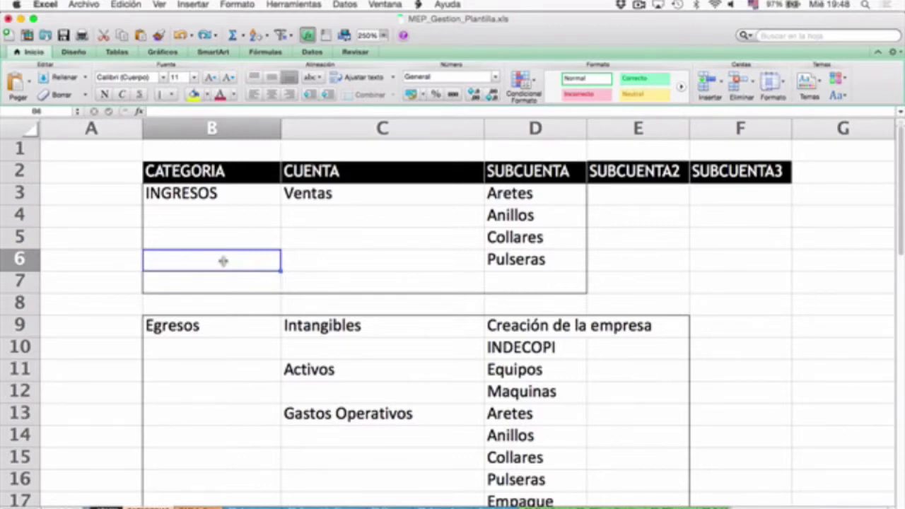
key("Tab")
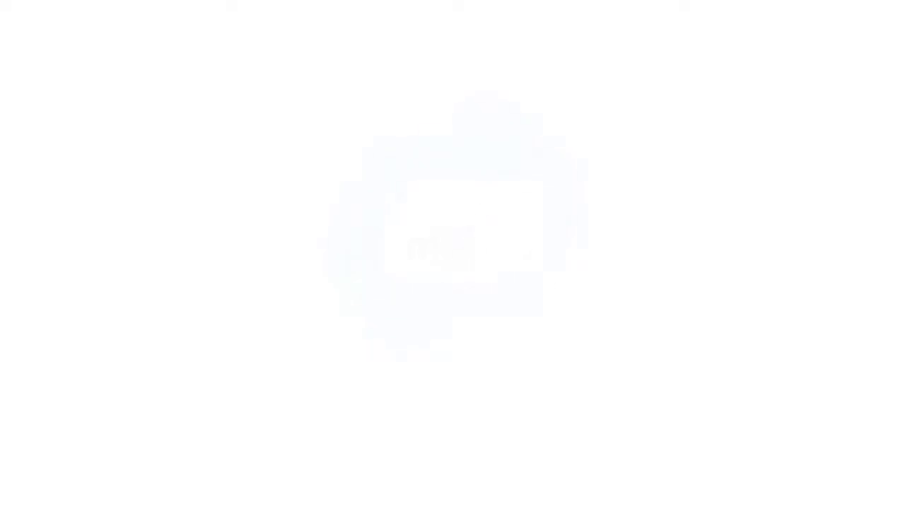